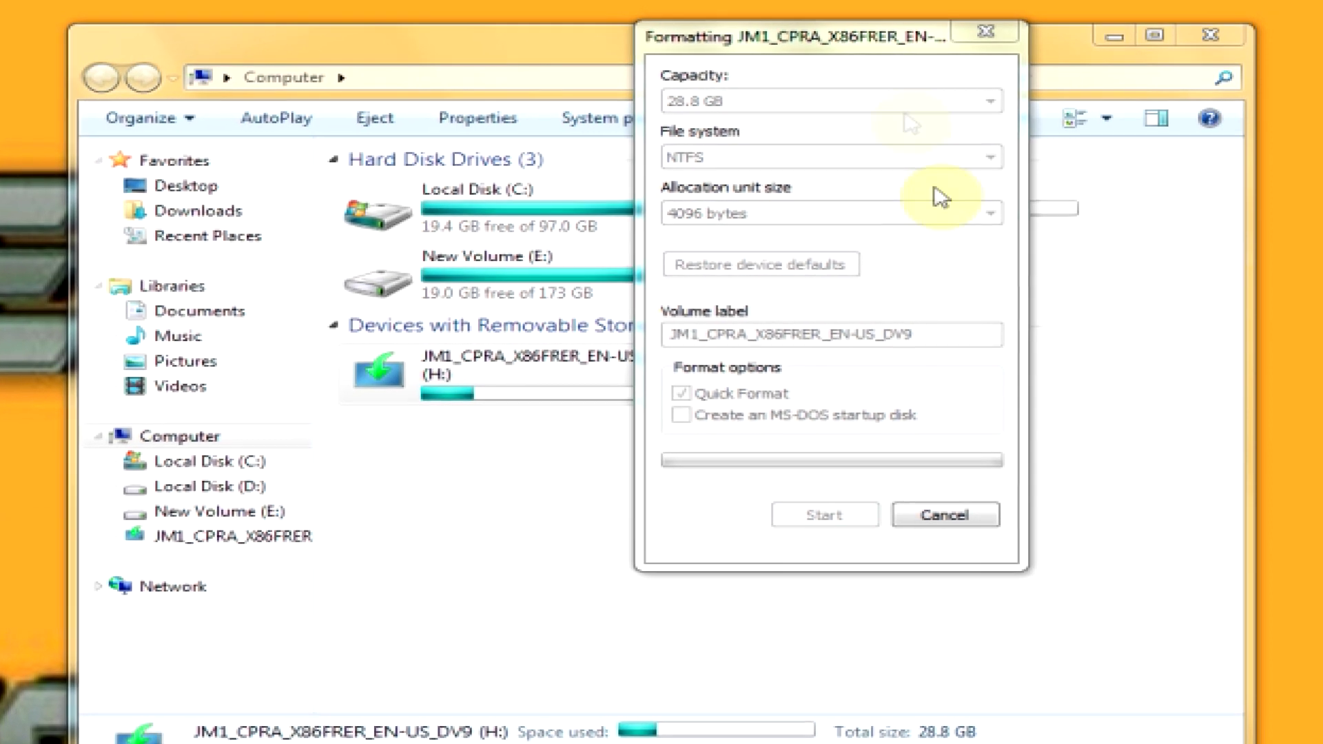
# Acknowledge the finished format of removable drive H:, close the Format dialog and check the drive's contents
pyautogui.moveTo(830, 42); pyautogui.dragTo(867, 33)
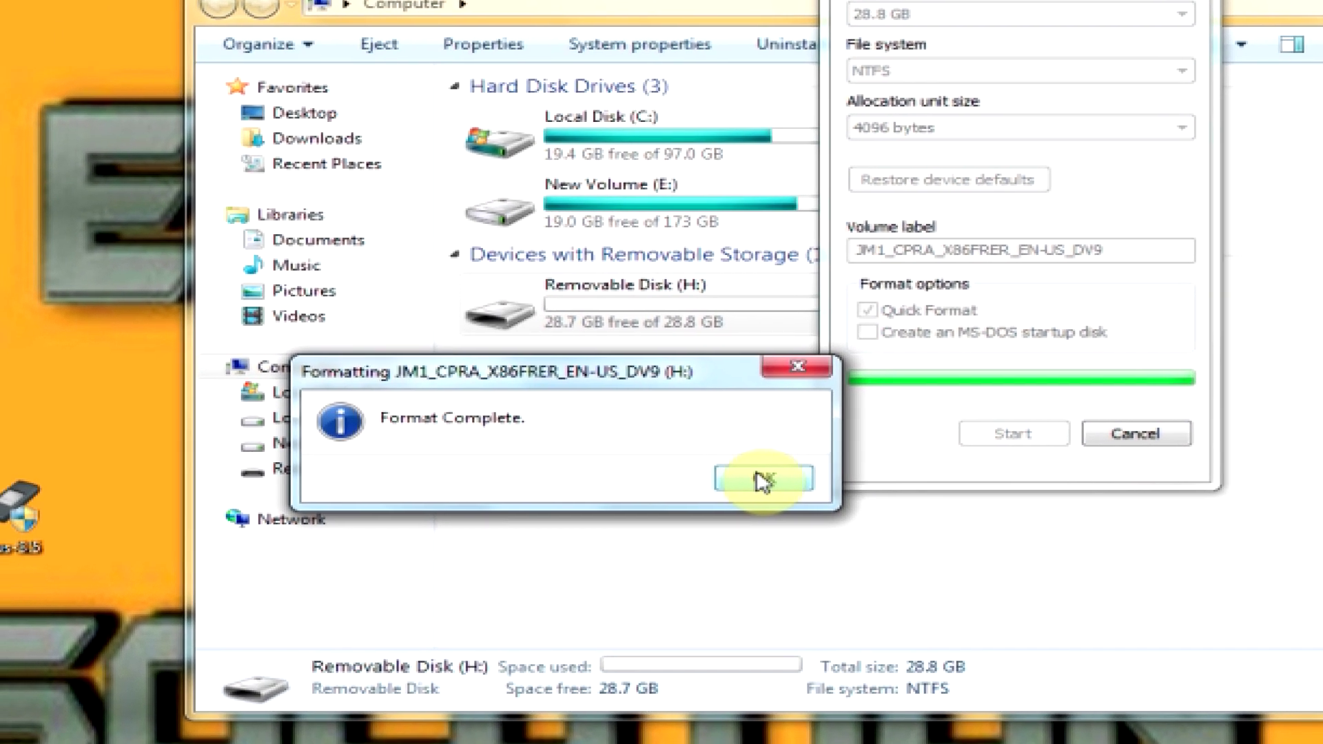
pyautogui.click(764, 481)
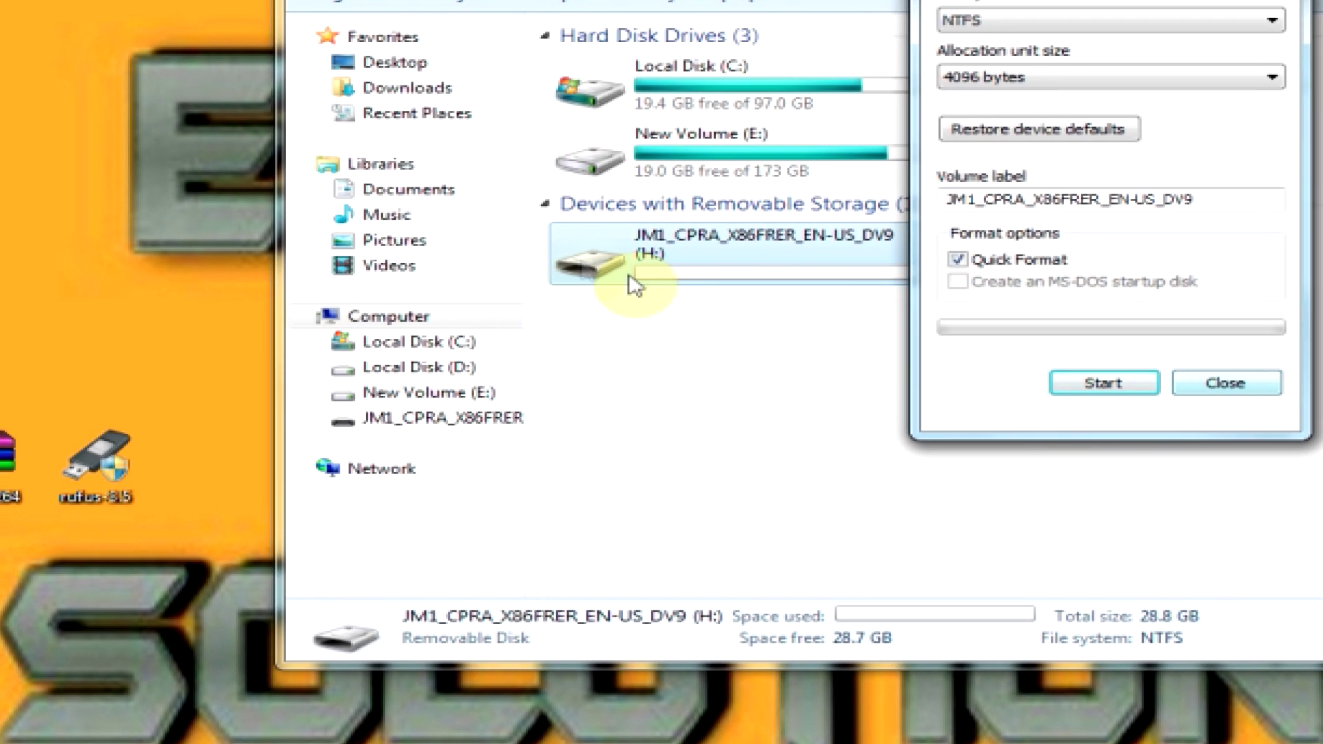
pyautogui.click(1206, 381)
pyautogui.doubleClick(709, 268)
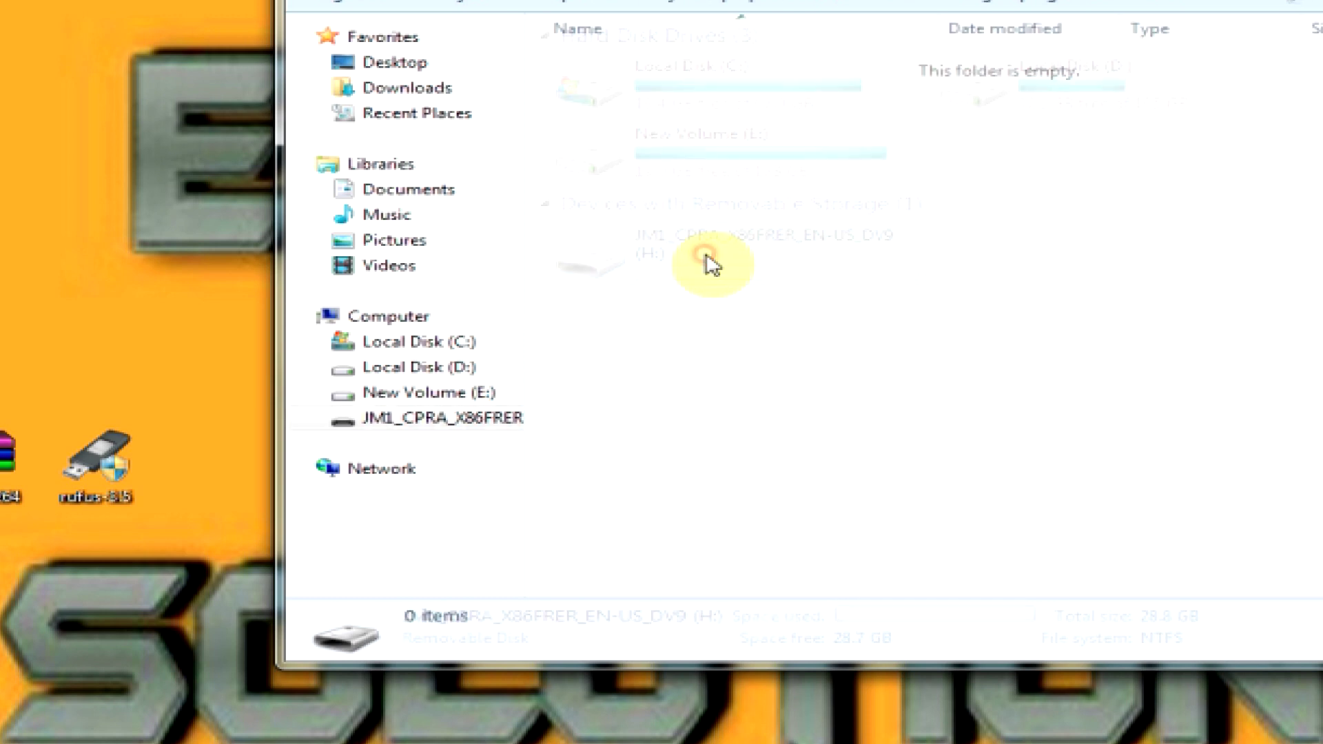
pyautogui.click(388, 316)
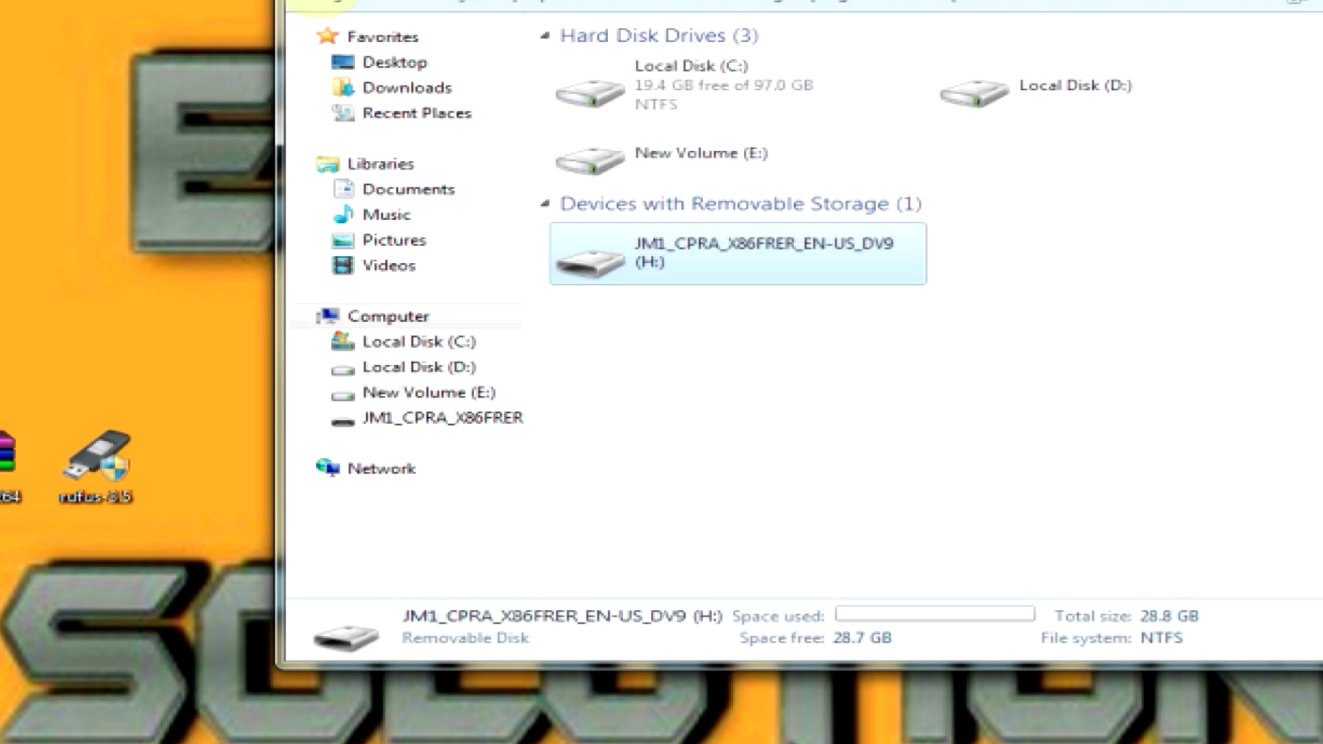
# Launch Rufus 3.5 from the desktop and allow it to run
pyautogui.click(67, 450)
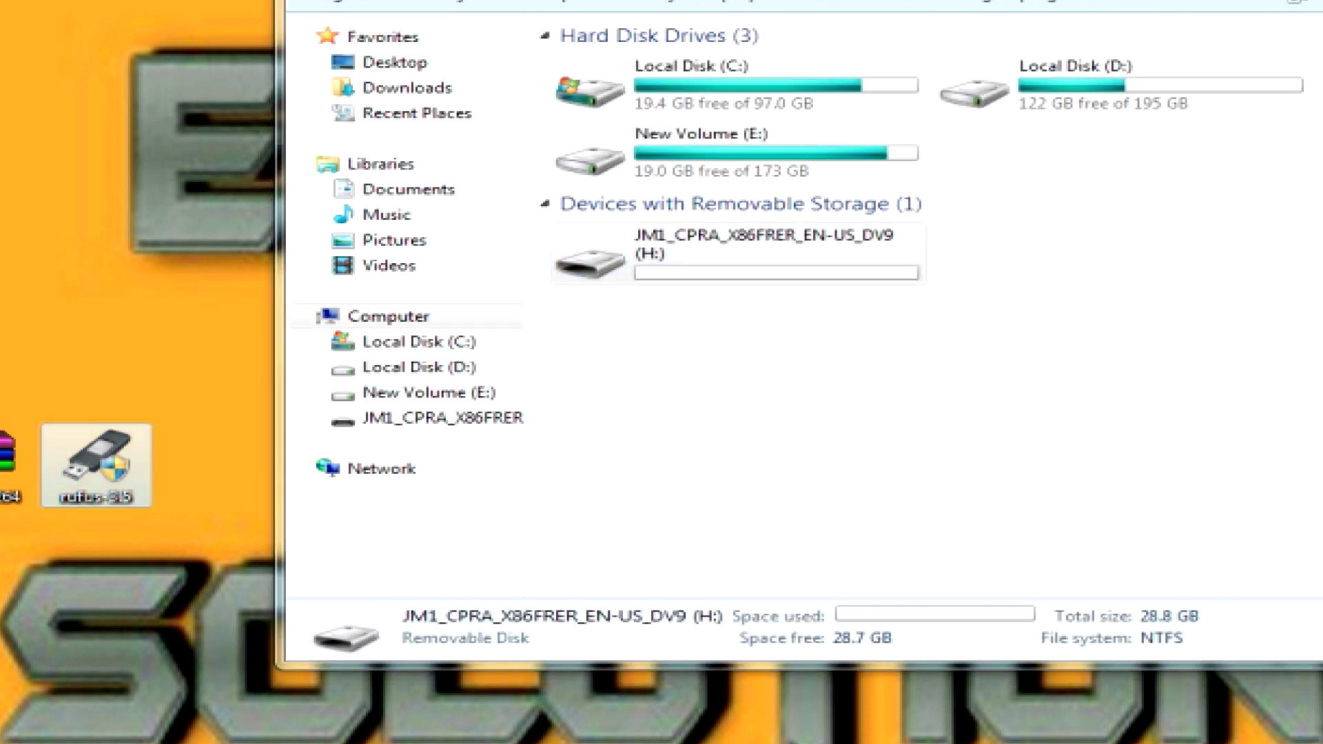
pyautogui.doubleClick(76, 464)
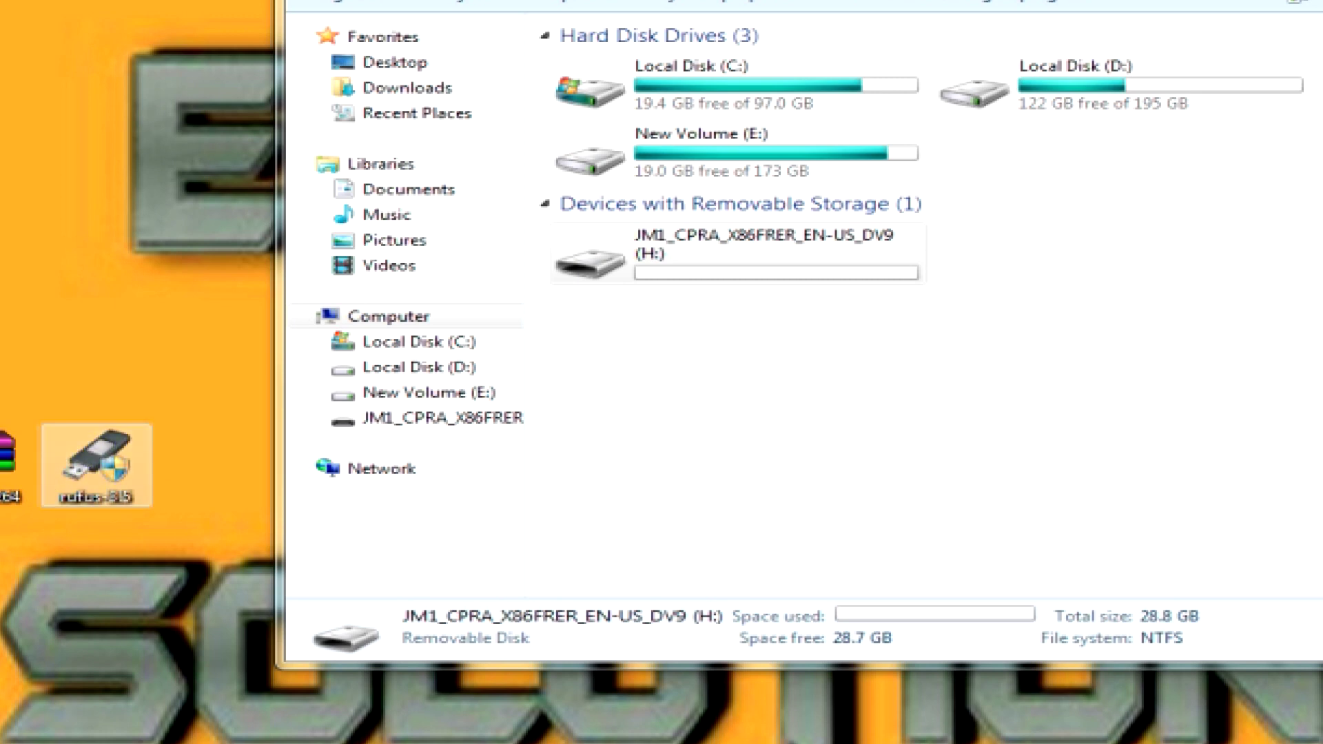
pyautogui.click(779, 454)
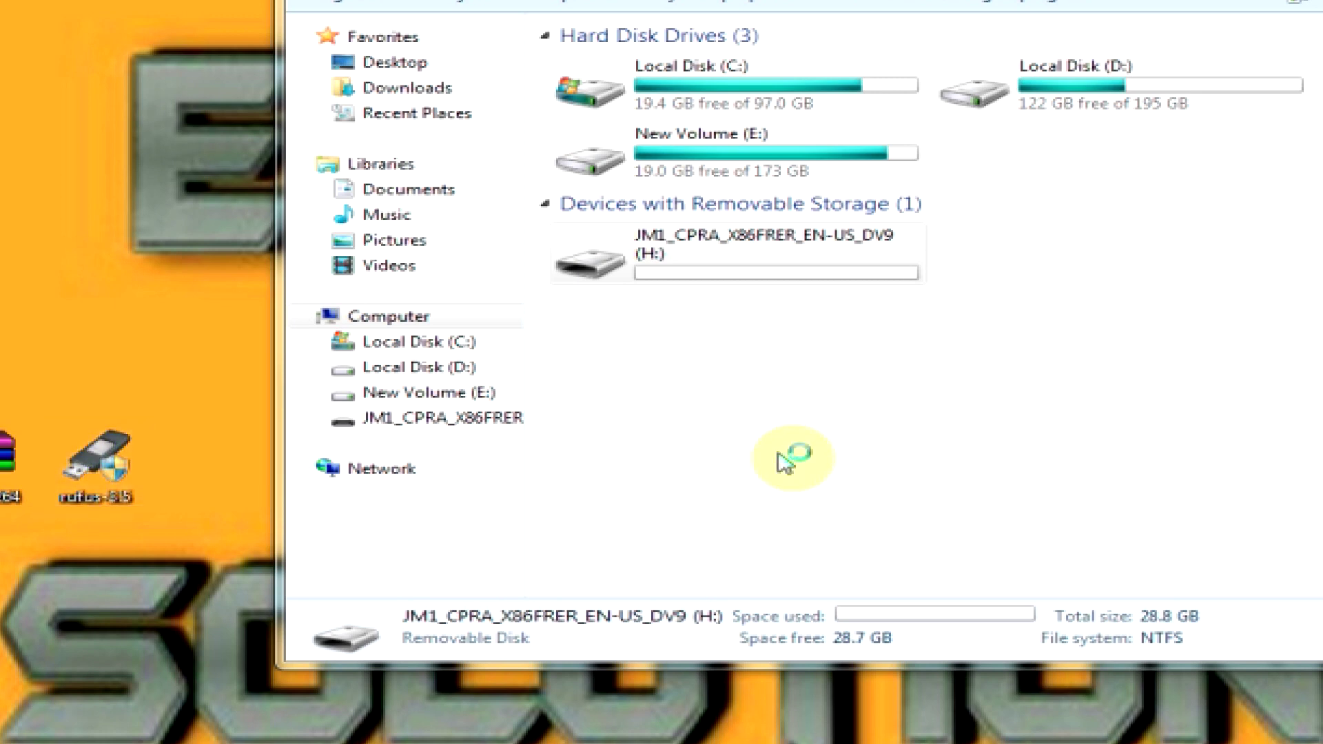
pyautogui.moveTo(724, 50); pyautogui.dragTo(696, 0)
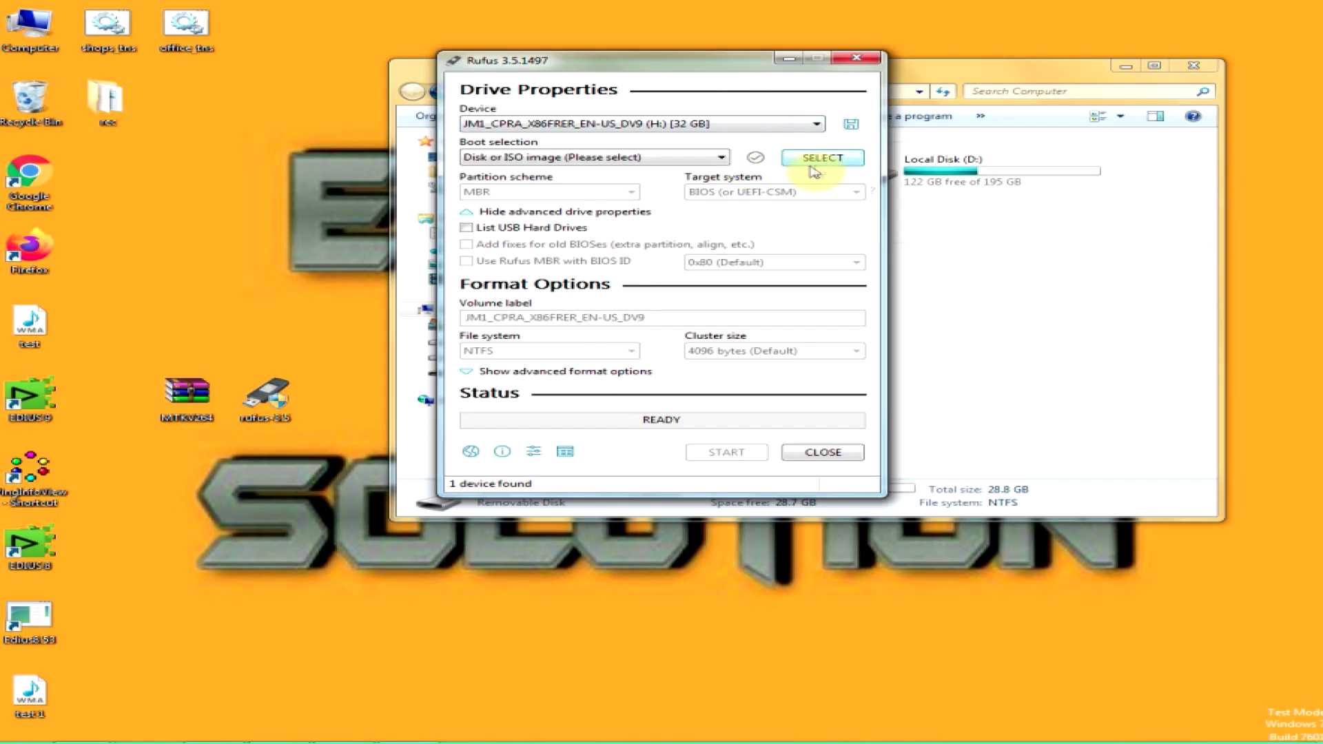
# Load en_windows_10_pro_10240_x64_dvd from the "window all 10" folder as the boot image
pyautogui.click(832, 160)
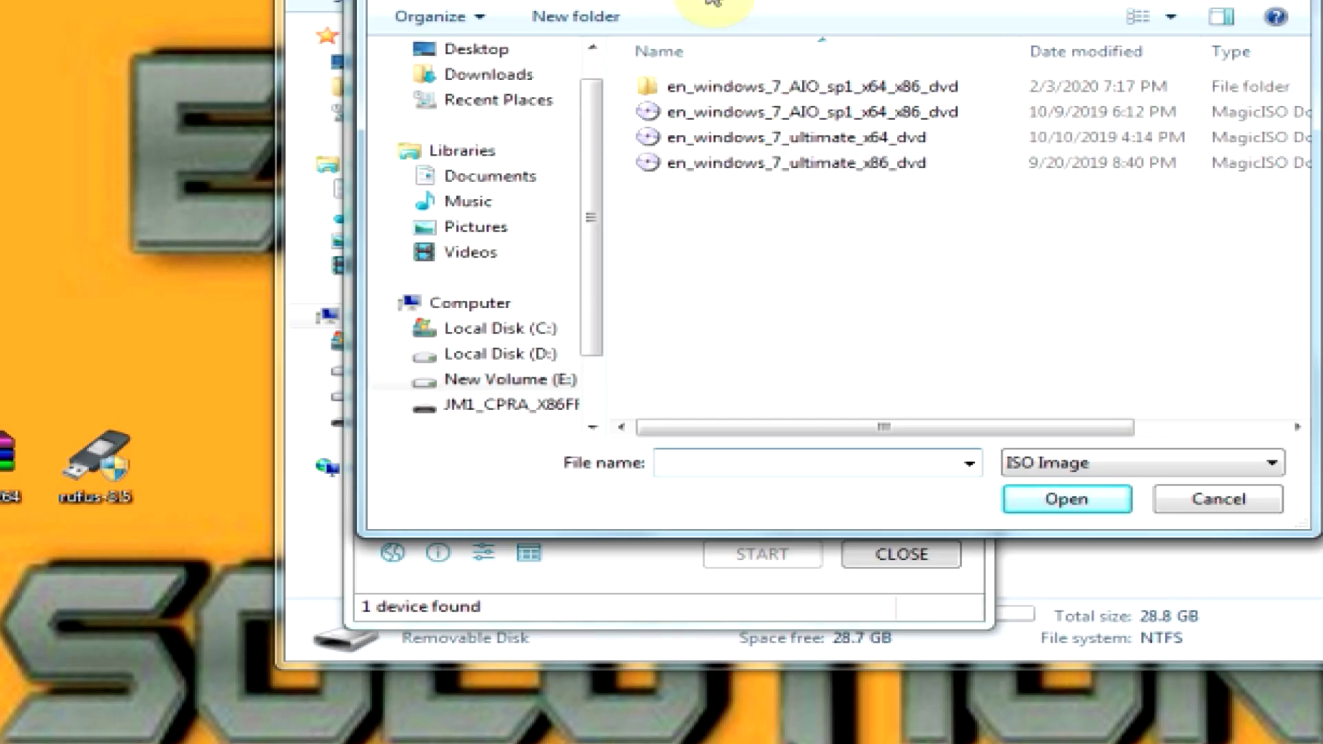
pyautogui.click(679, 104)
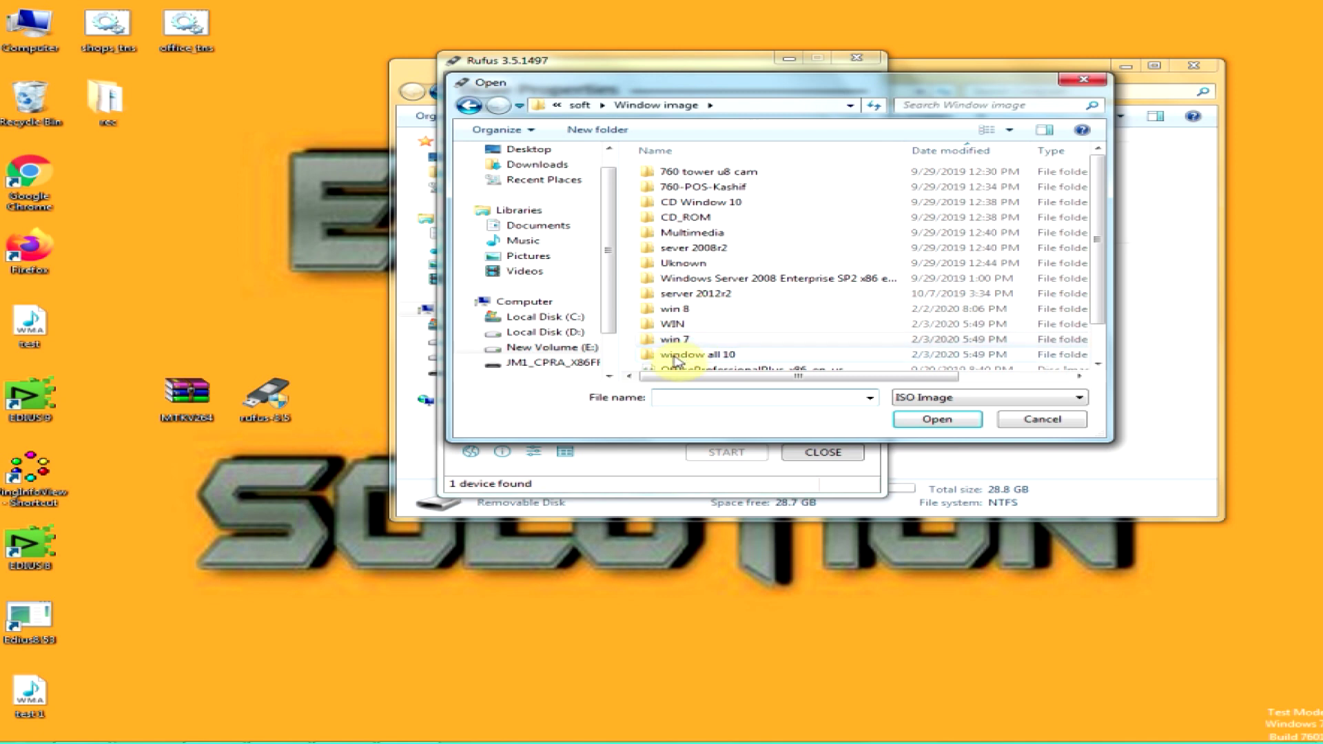
pyautogui.doubleClick(679, 359)
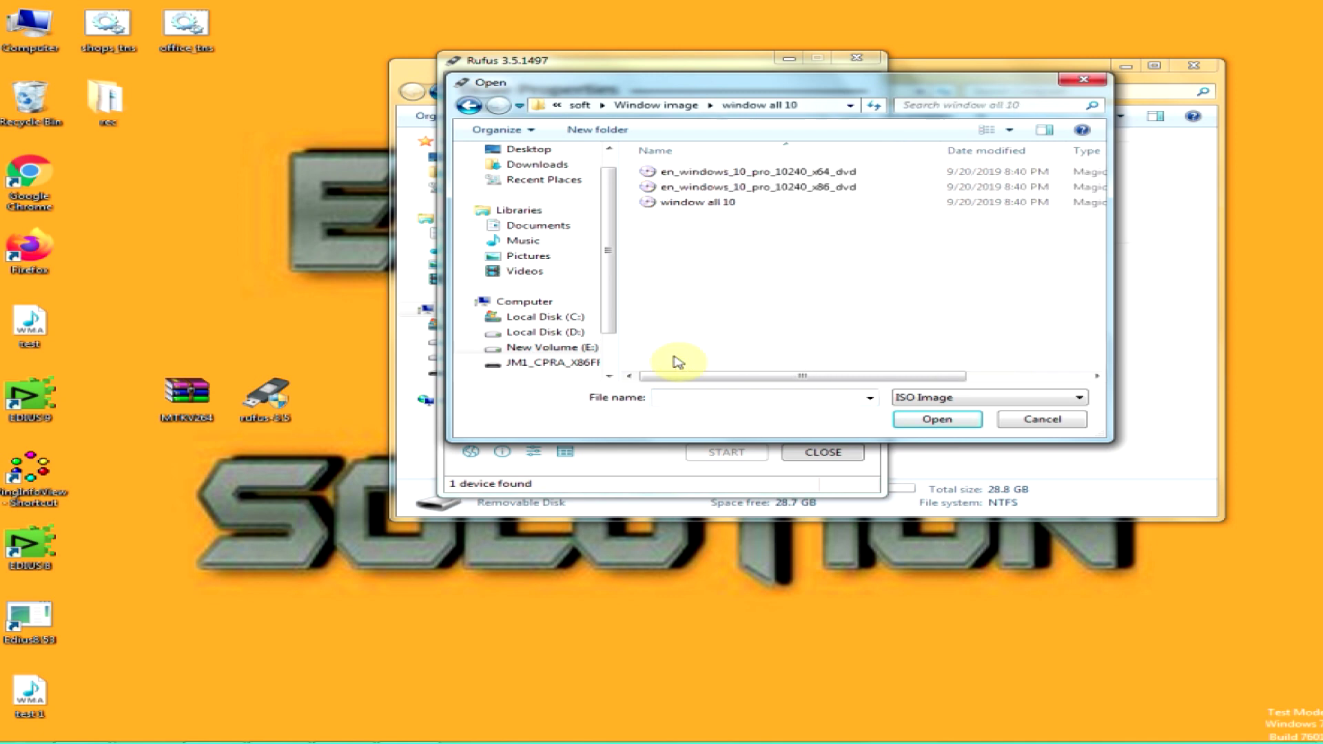
pyautogui.click(738, 174)
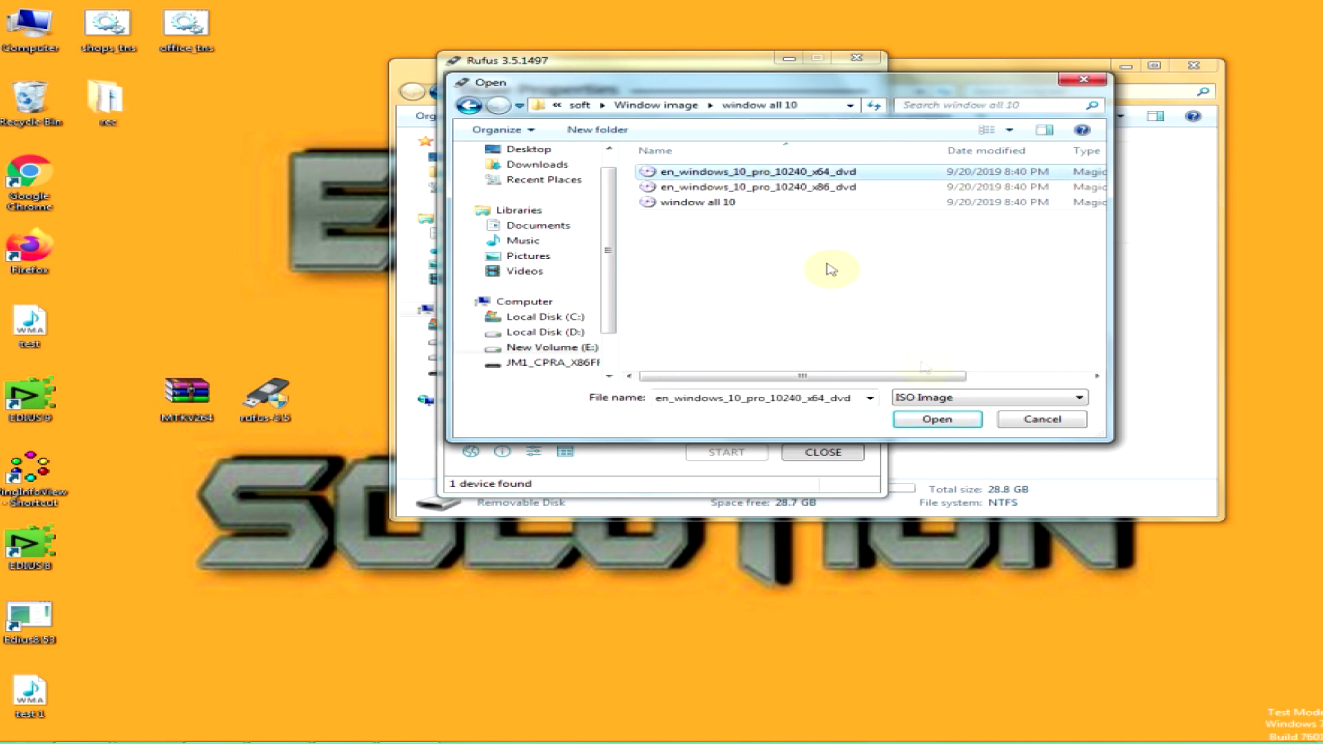
pyautogui.click(938, 421)
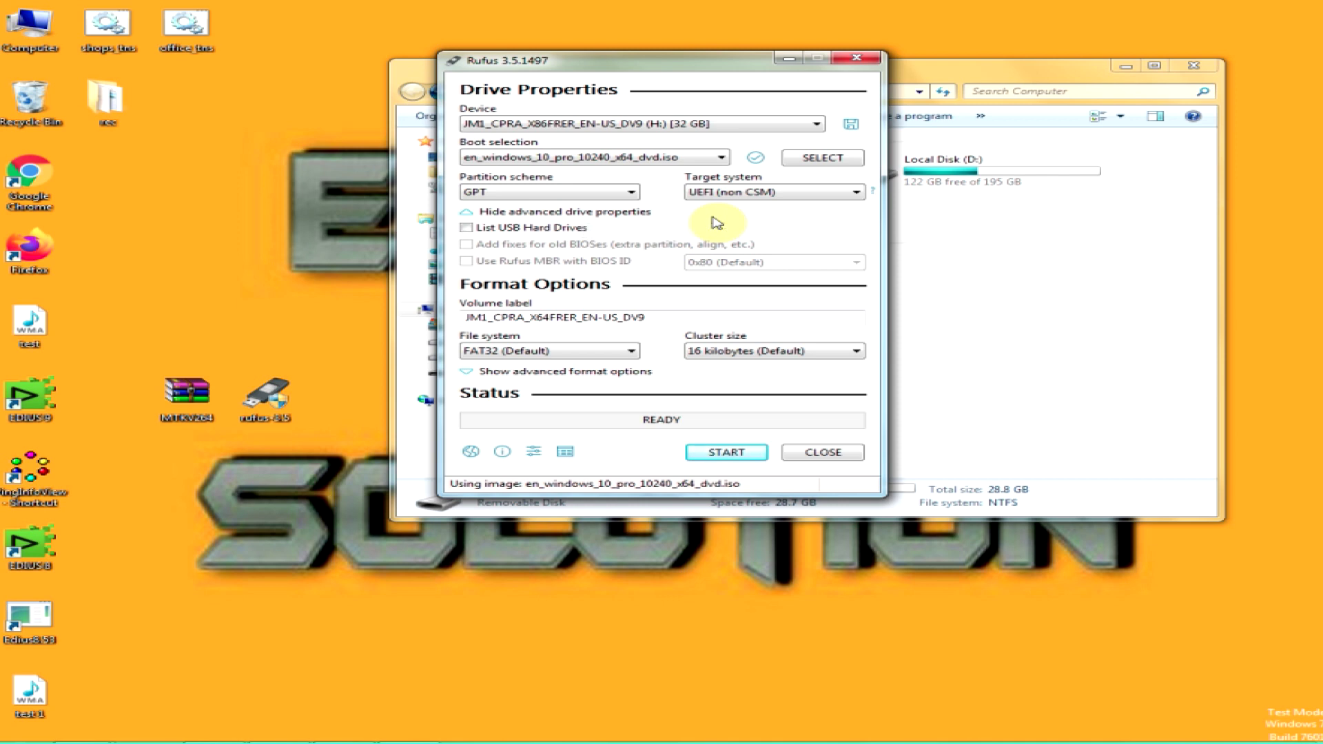
# Set the partition scheme to MBR and enable the Rufus MBR with BIOS ID option
pyautogui.moveTo(694, 74); pyautogui.dragTo(723, 58)
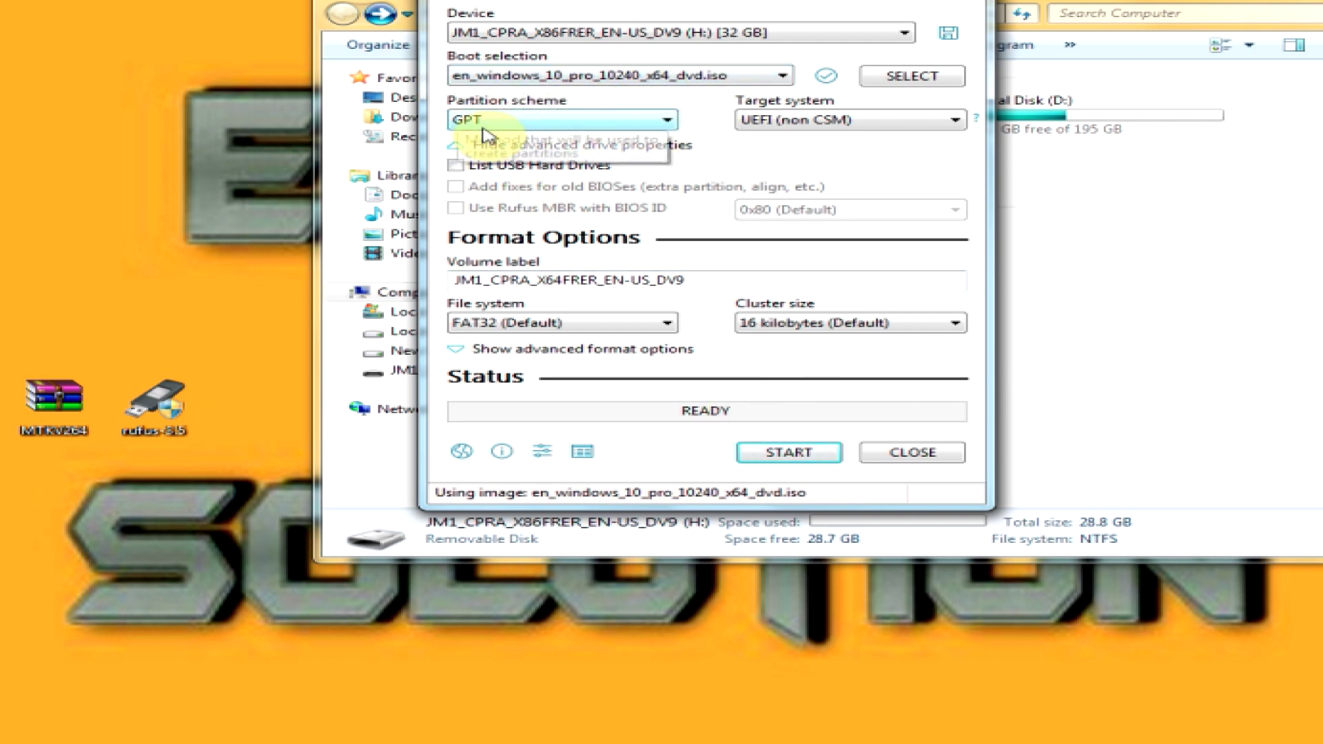
pyautogui.click(667, 122)
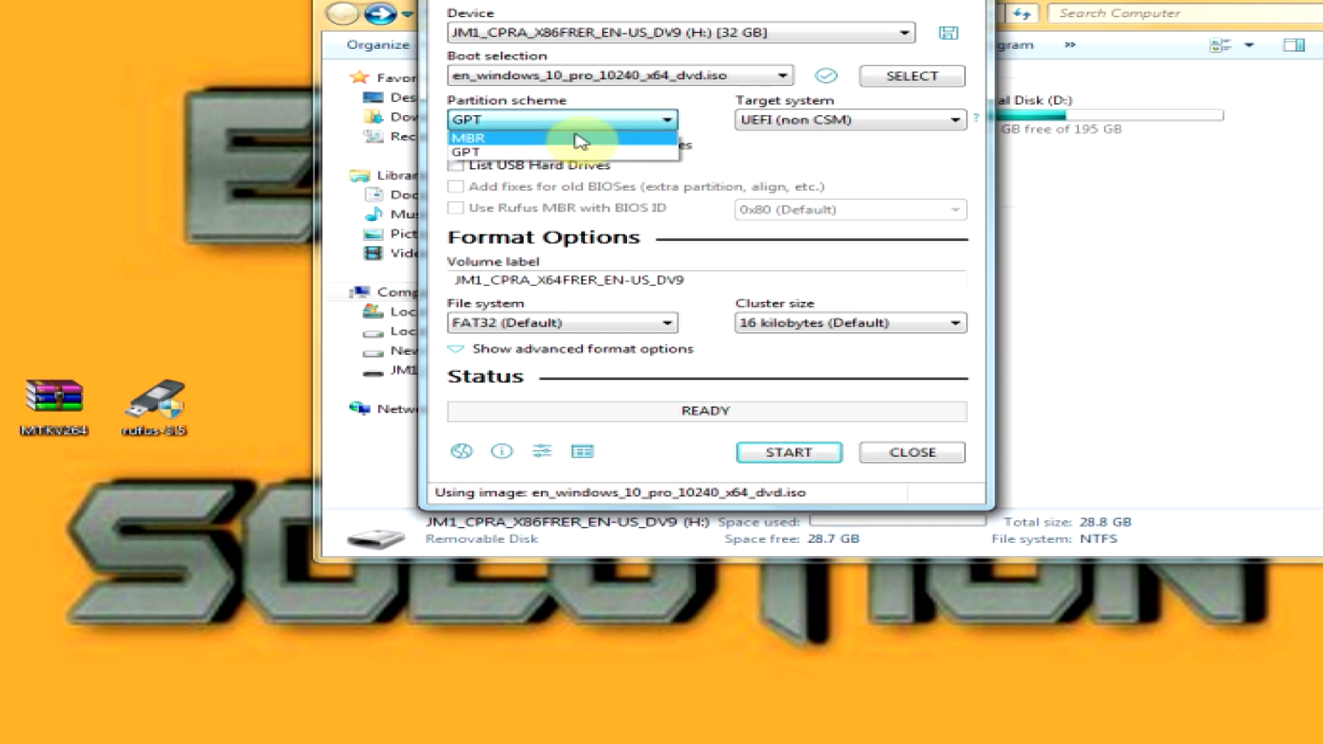
pyautogui.click(576, 139)
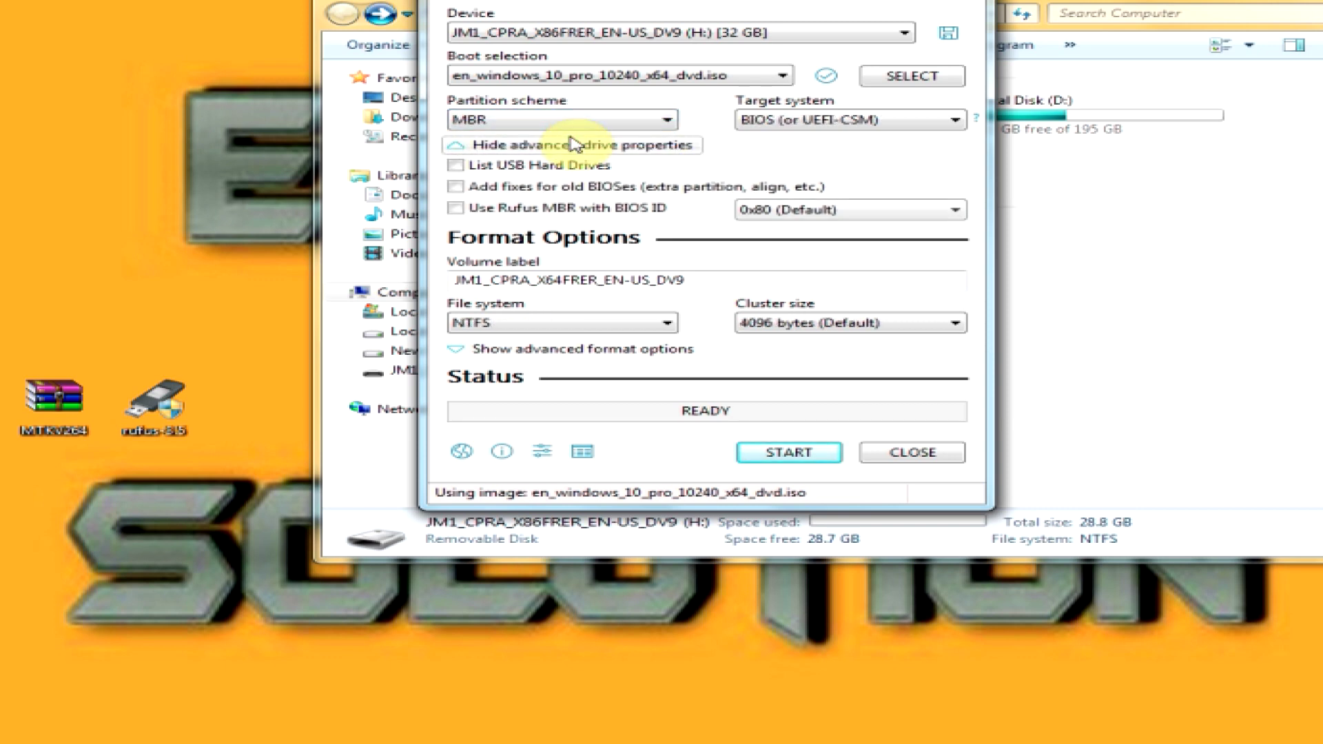
pyautogui.click(458, 210)
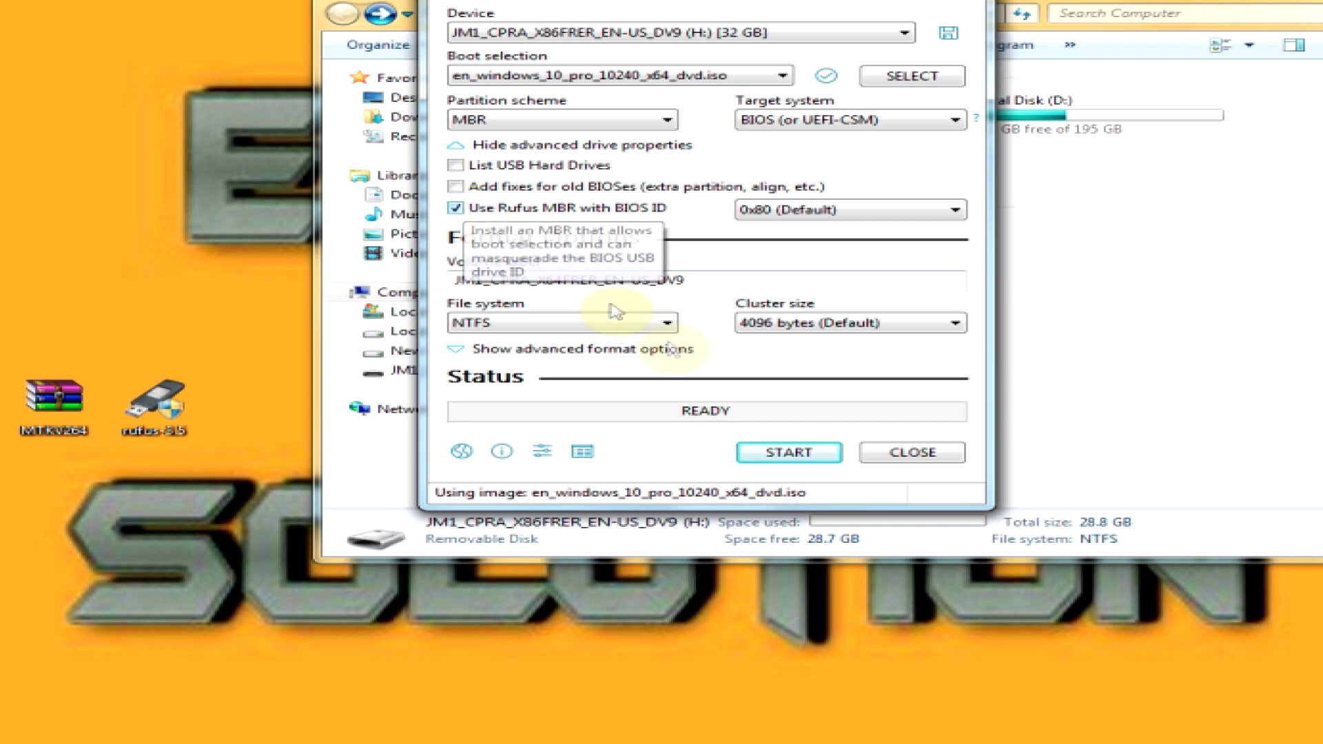
# Start writing the Windows 10 image to the USB drive and accept the erasure of all its data
pyautogui.click(791, 455)
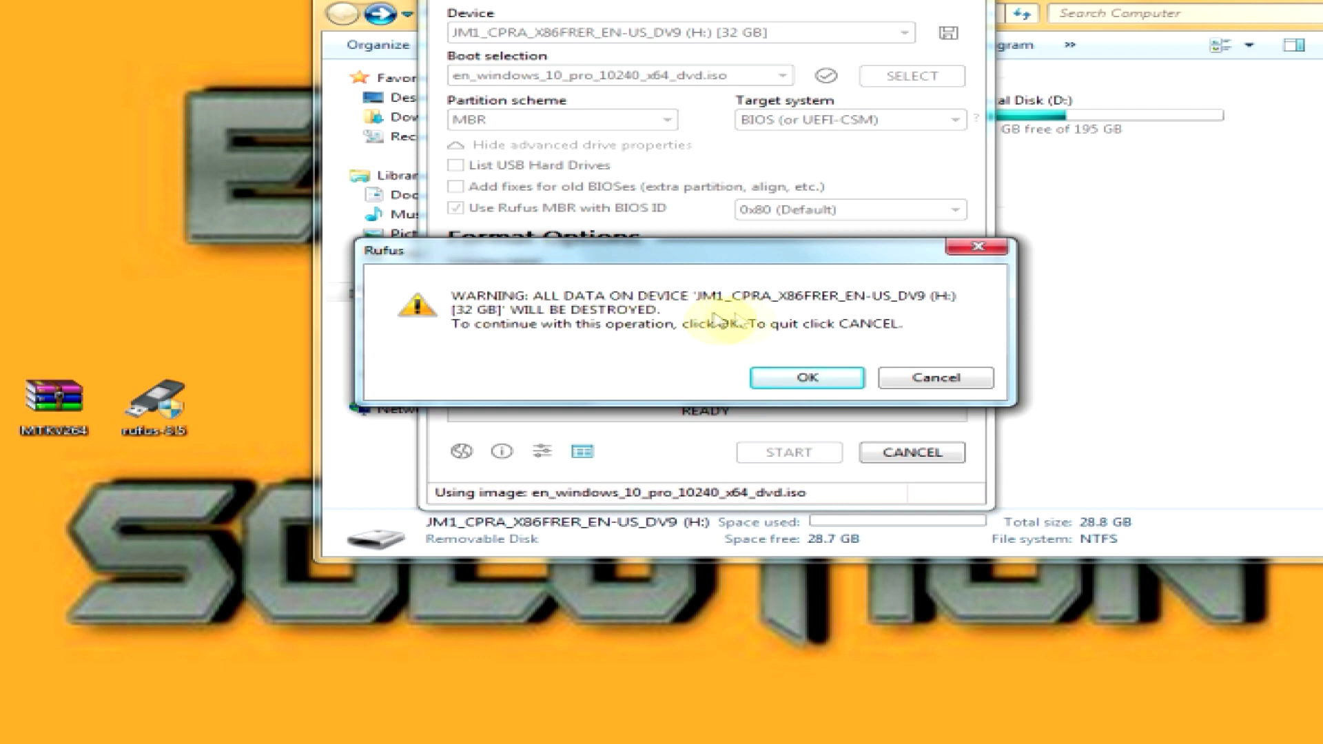
pyautogui.click(793, 379)
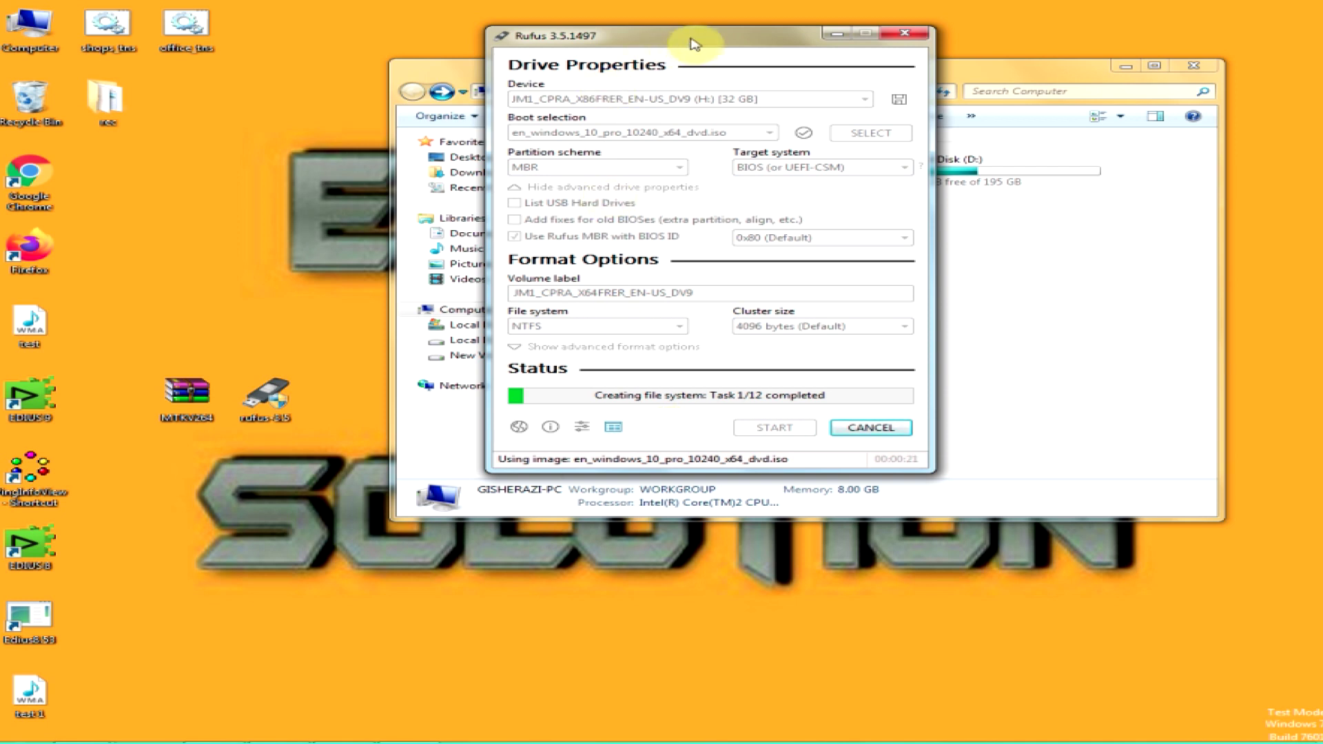
pyautogui.moveTo(694, 38); pyautogui.dragTo(661, 32)
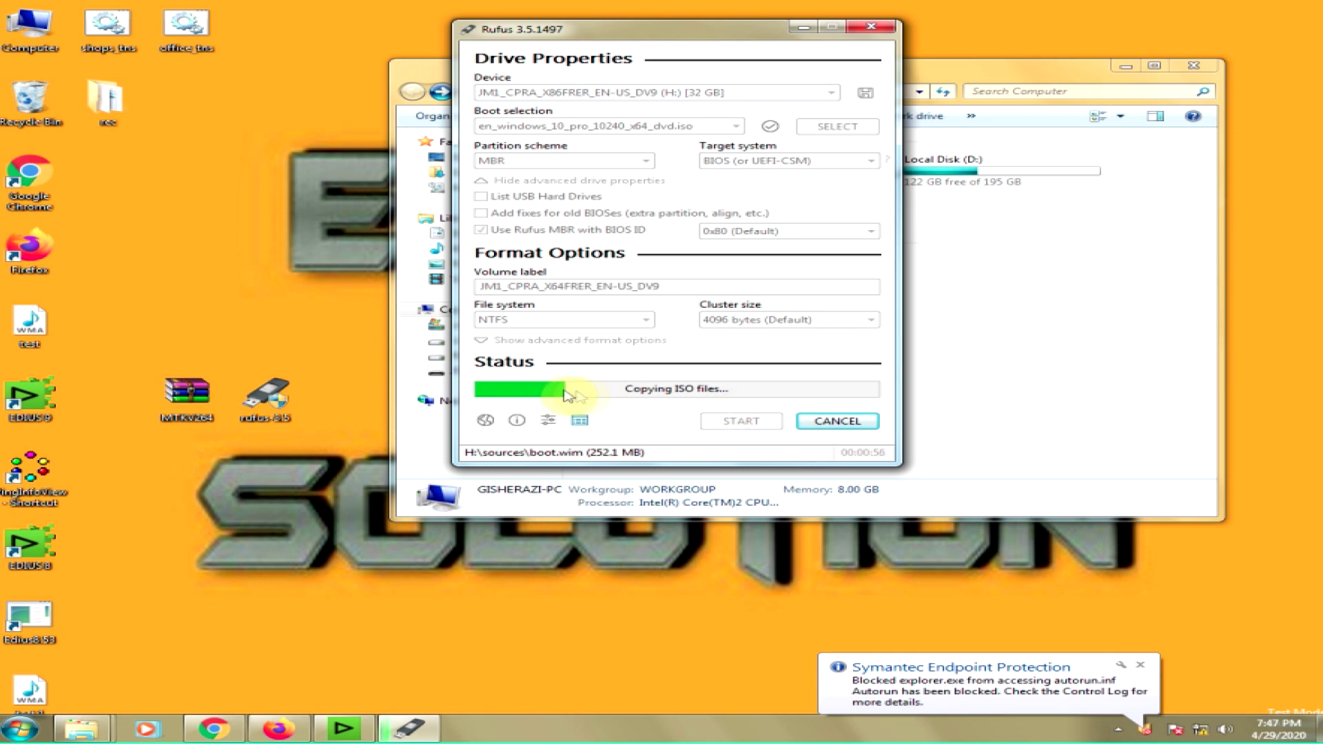
pyautogui.moveTo(635, 31); pyautogui.dragTo(716, 33)
pyautogui.click(184, 398)
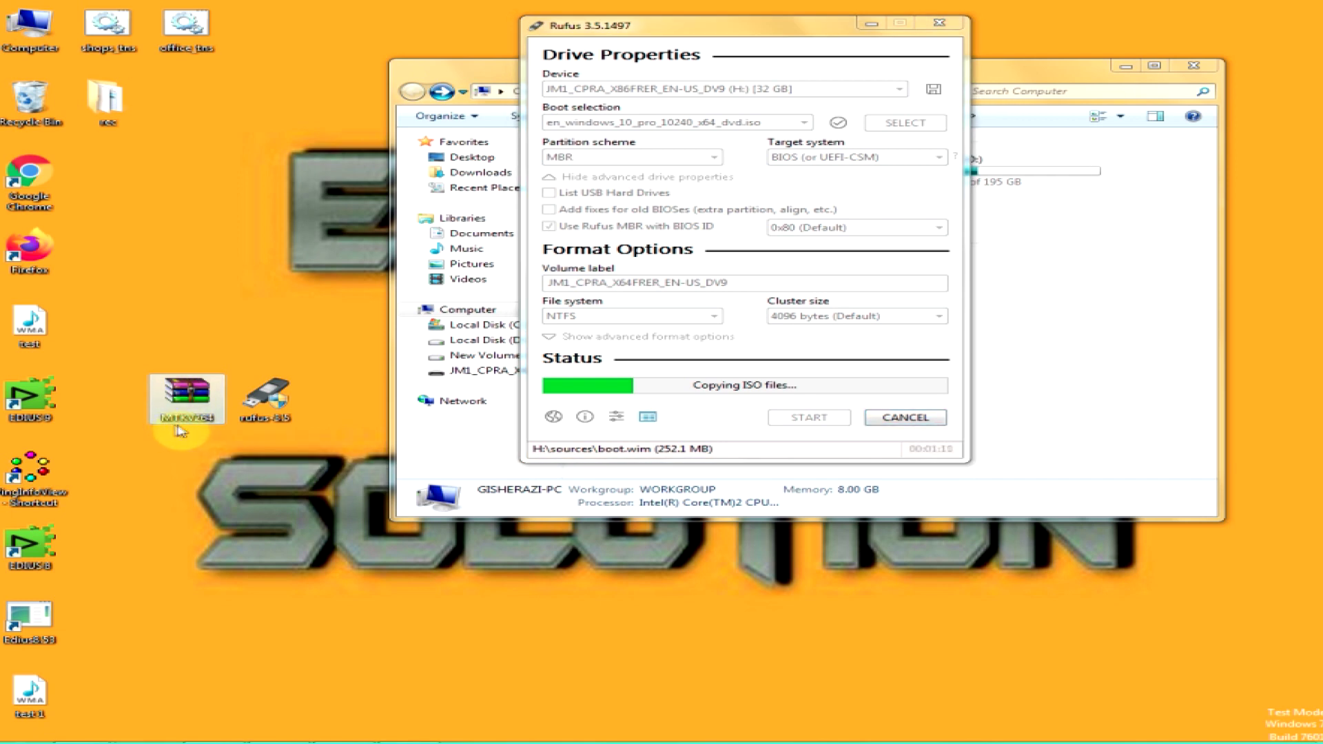
pyautogui.rightClick(260, 178)
pyautogui.click(274, 219)
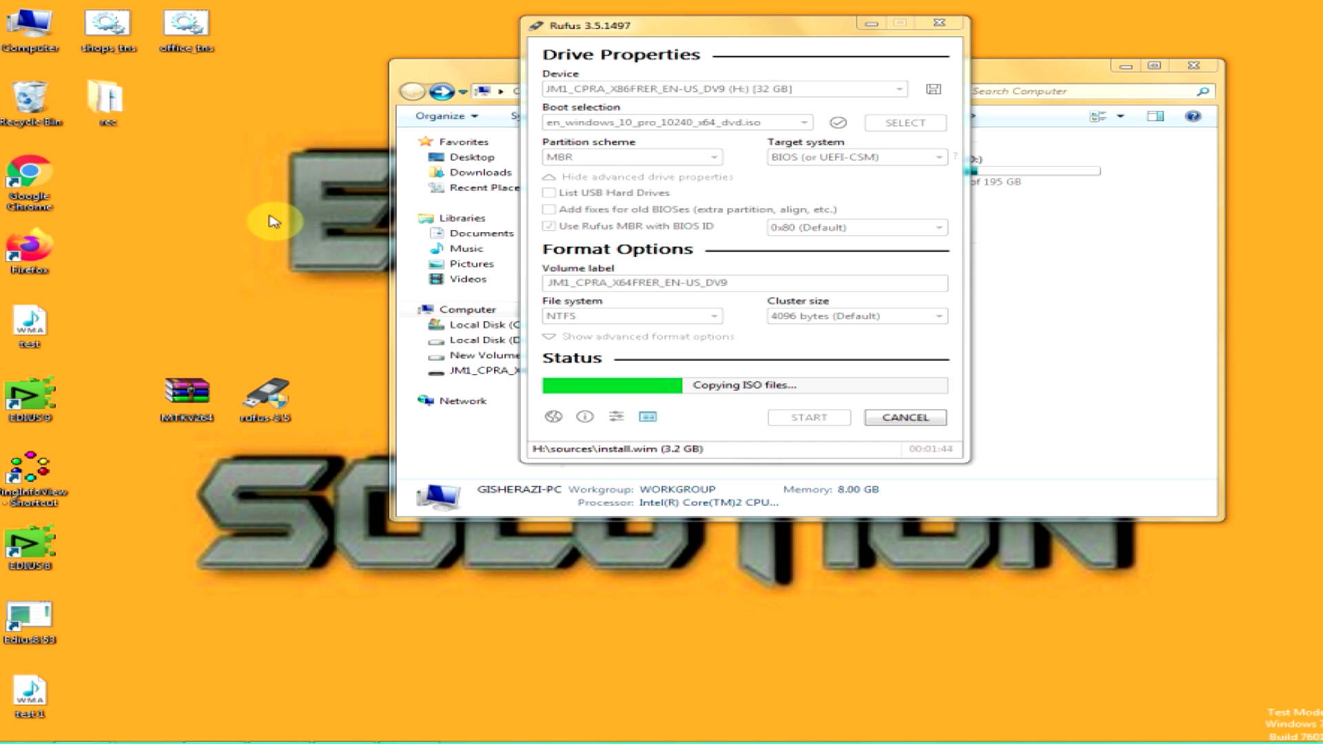
pyautogui.moveTo(616, 29); pyautogui.dragTo(706, 31)
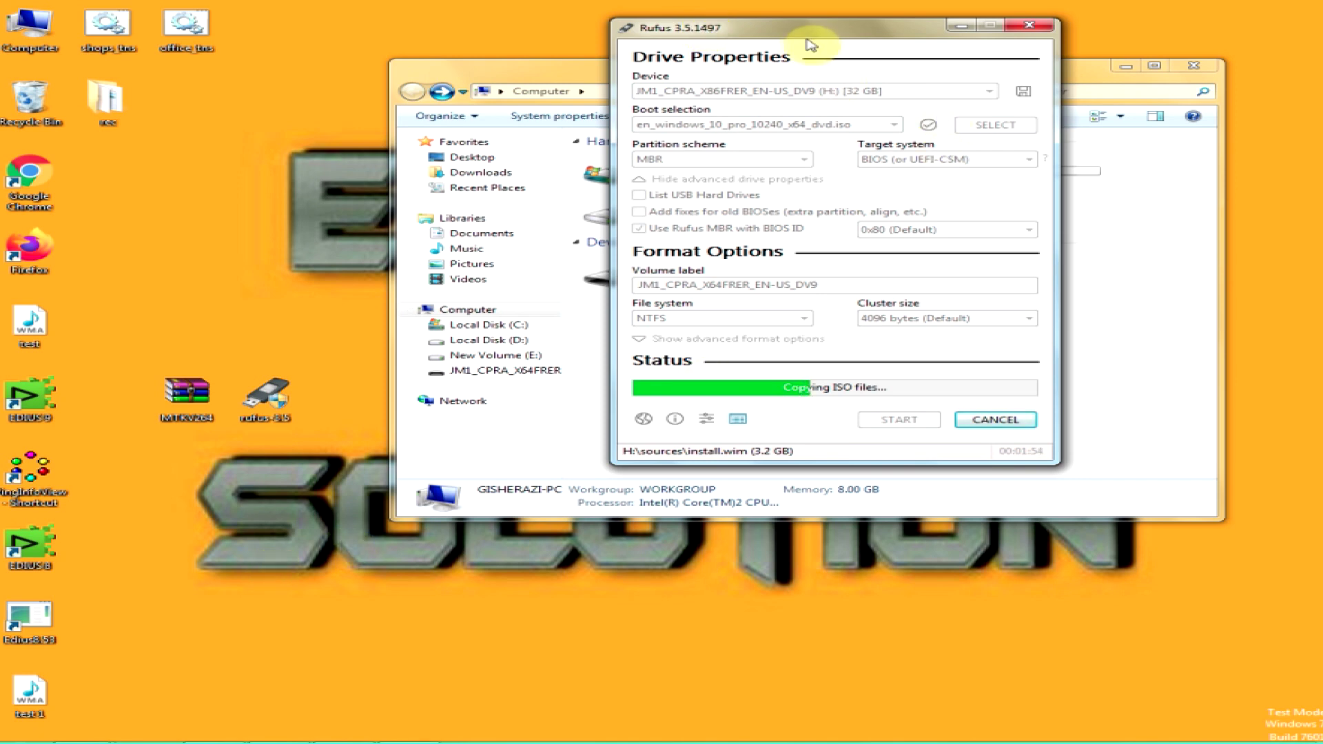
pyautogui.moveTo(811, 46); pyautogui.dragTo(789, 73)
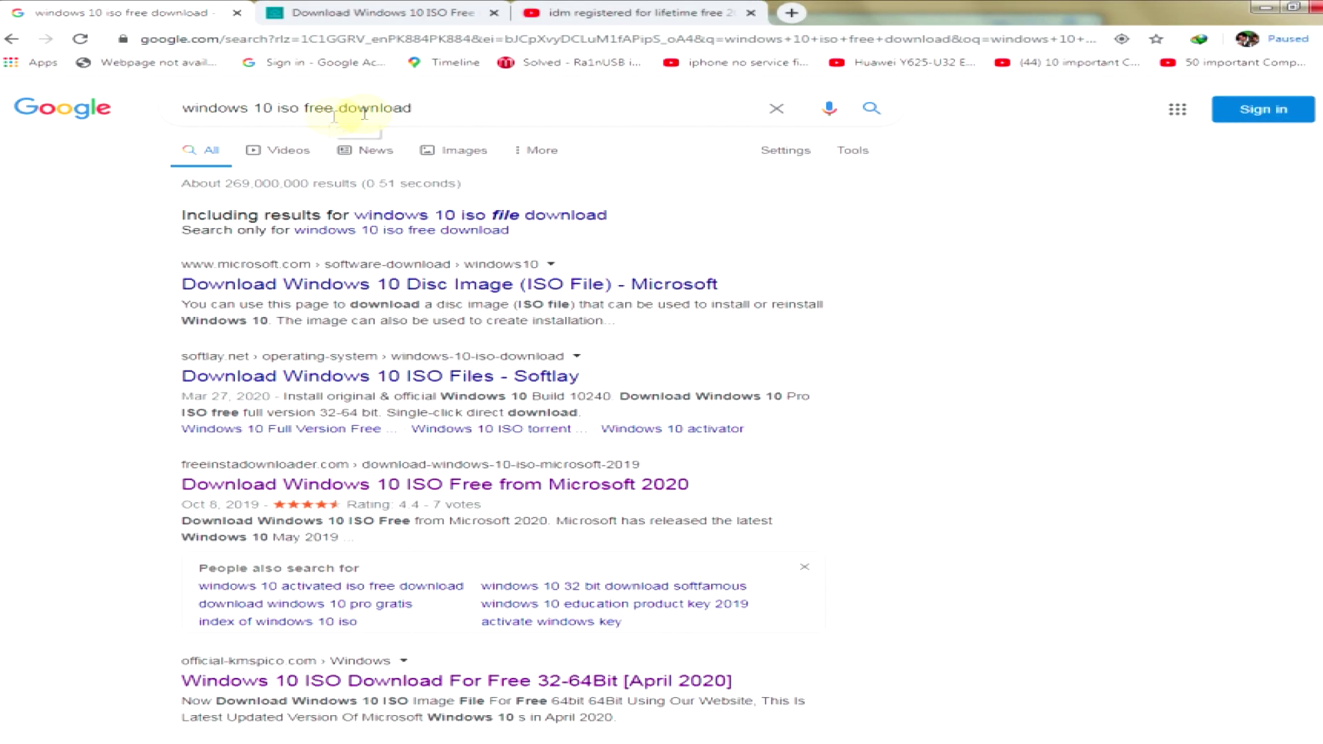
# Switch to Chrome and open the "Download Windows 10 ISO Free from Microsoft 2020" search result in a new tab
pyautogui.moveTo(508, 121); pyautogui.dragTo(186, 125)
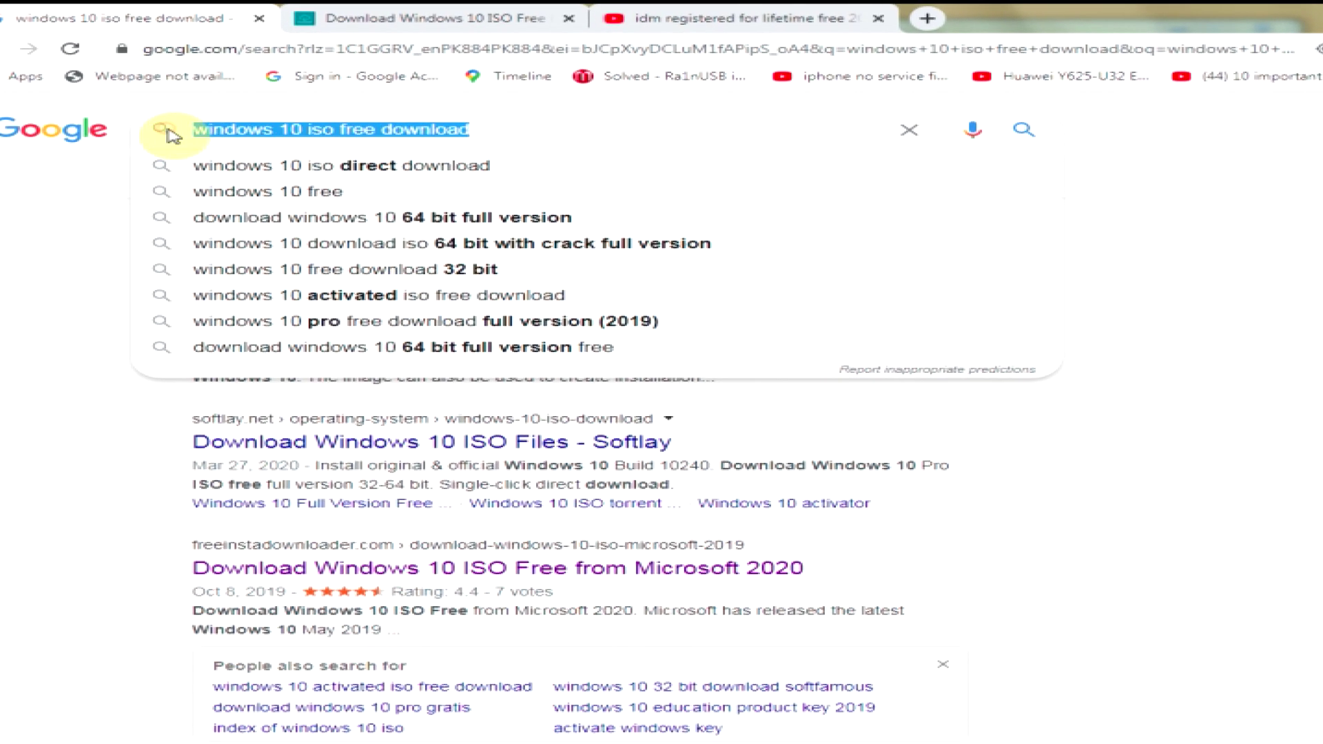
pyautogui.click(513, 127)
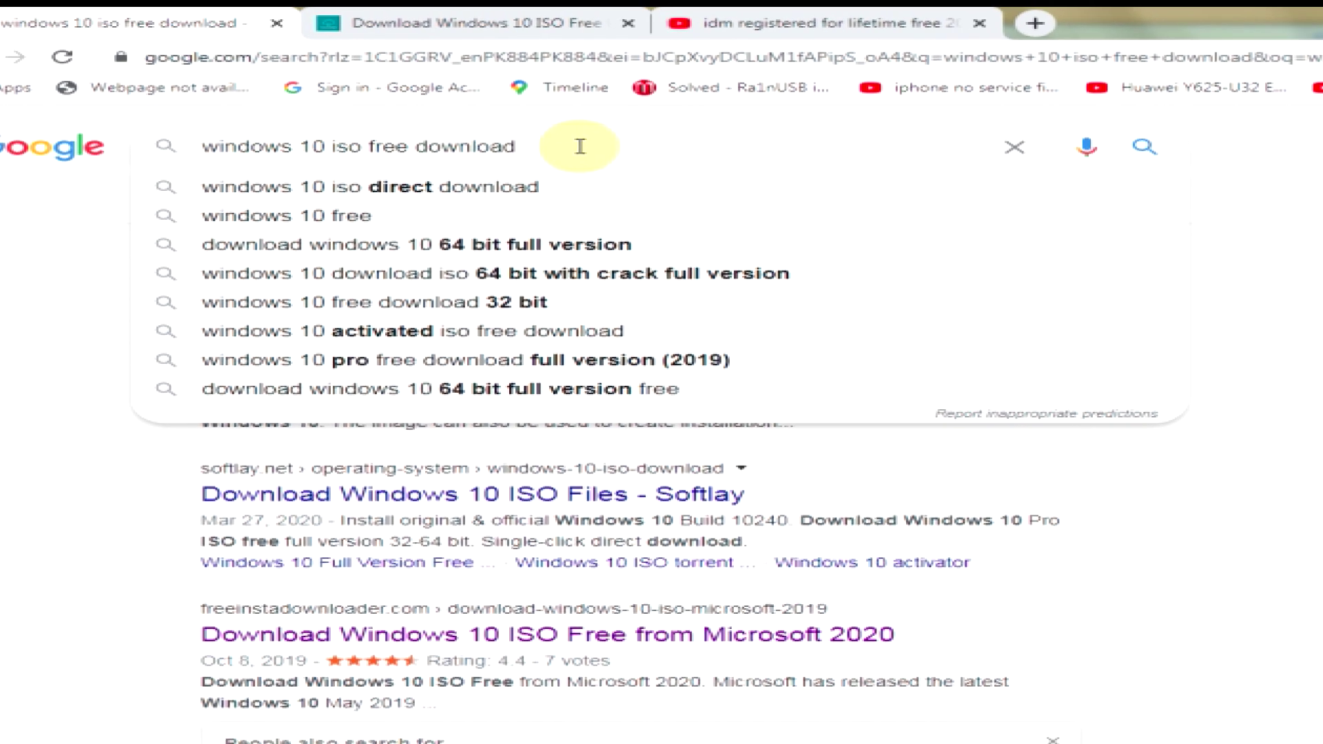
pyautogui.click(1040, 657)
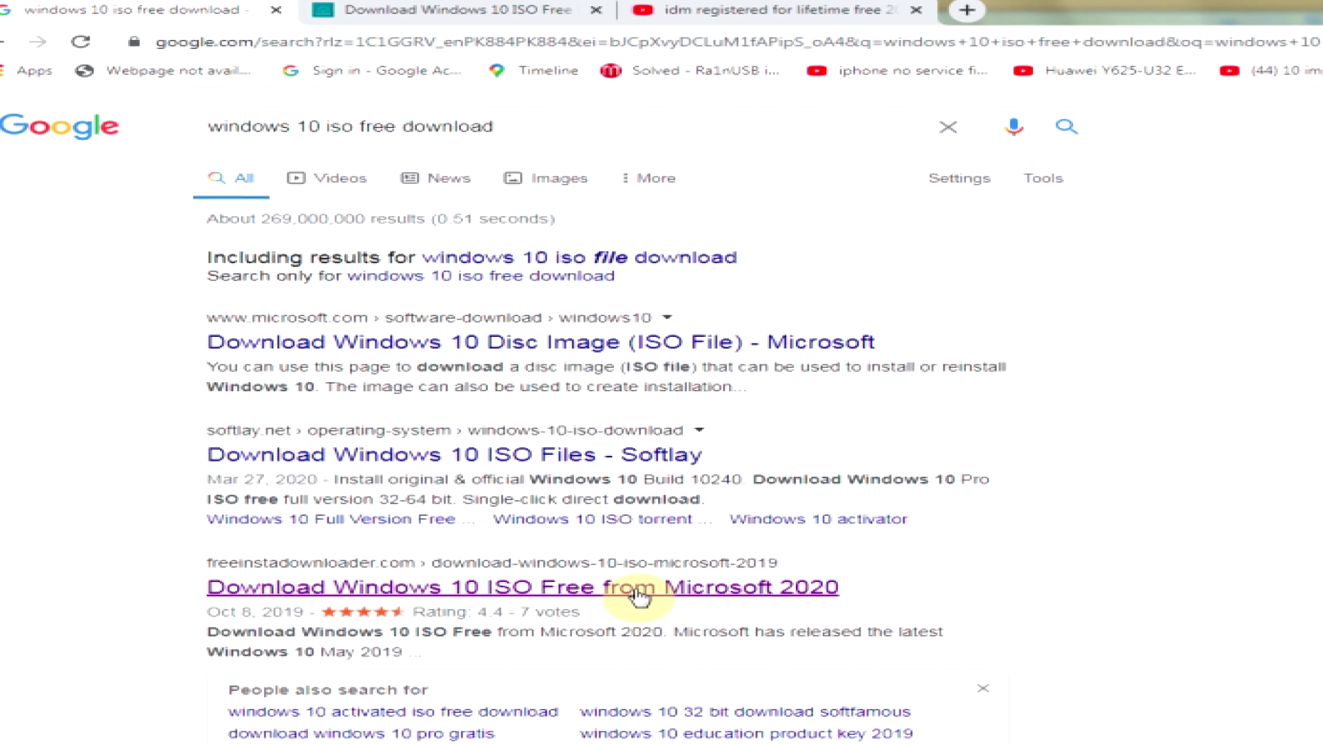
pyautogui.middleClick(614, 586)
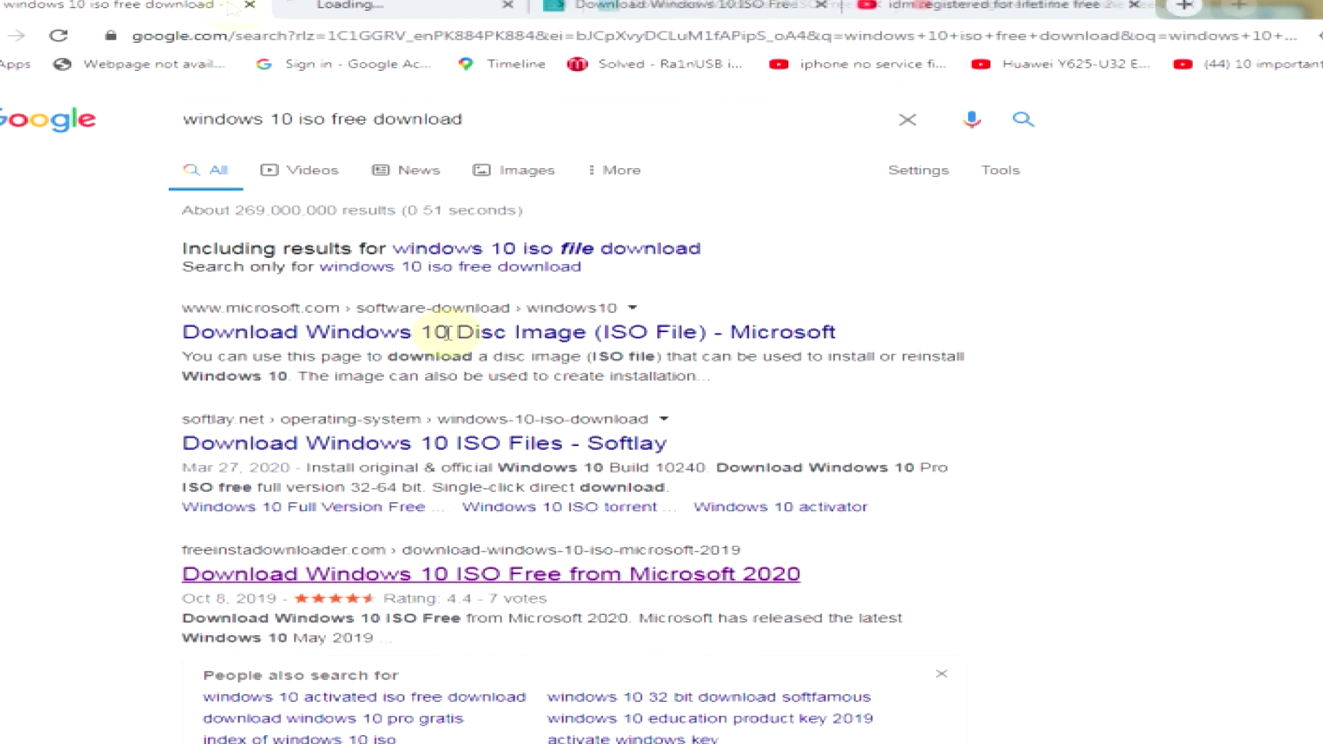
pyautogui.click(404, 8)
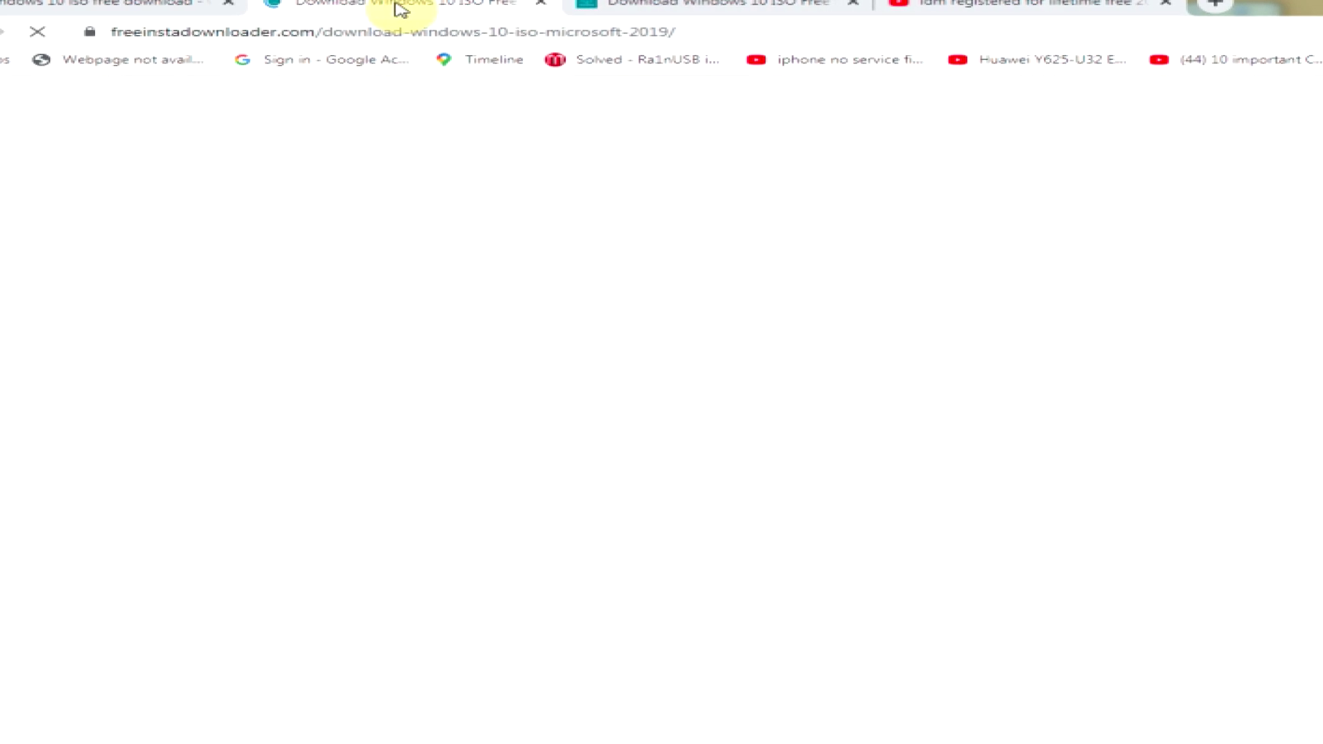
pyautogui.click(800, 6)
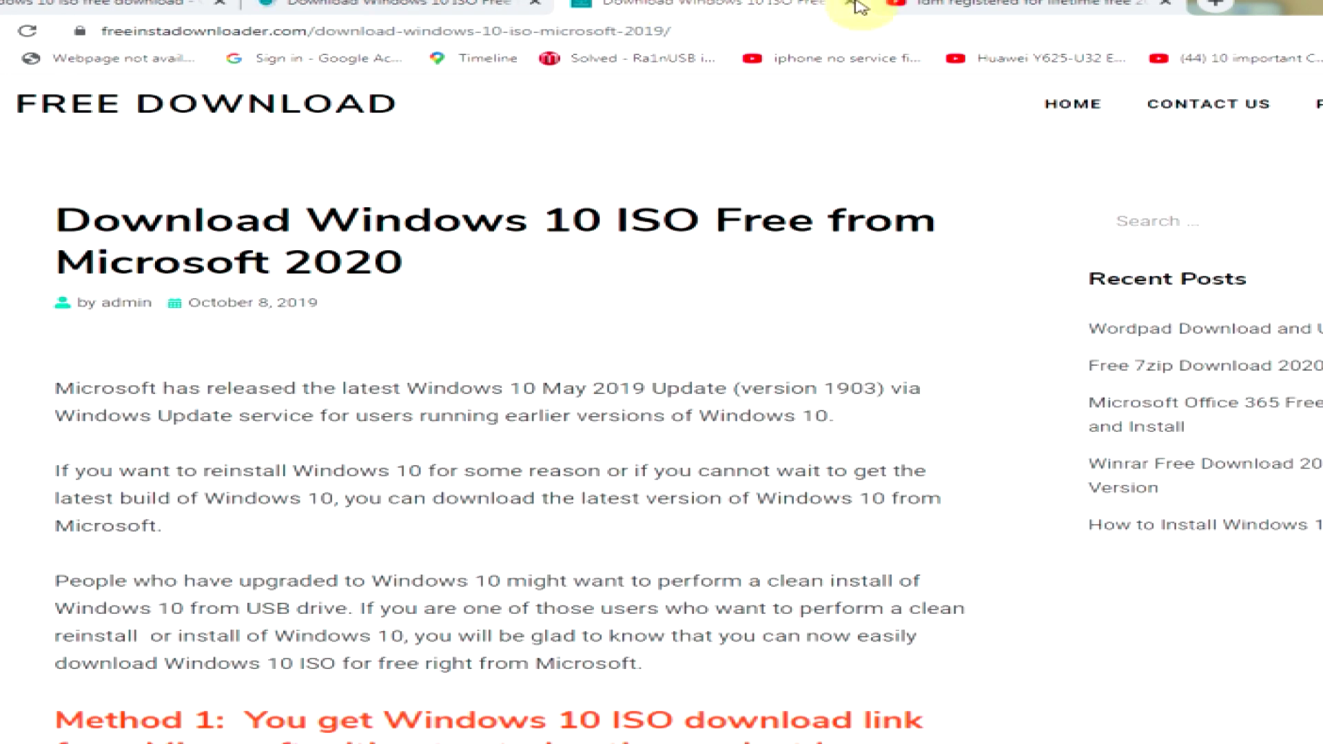
pyautogui.click(520, 7)
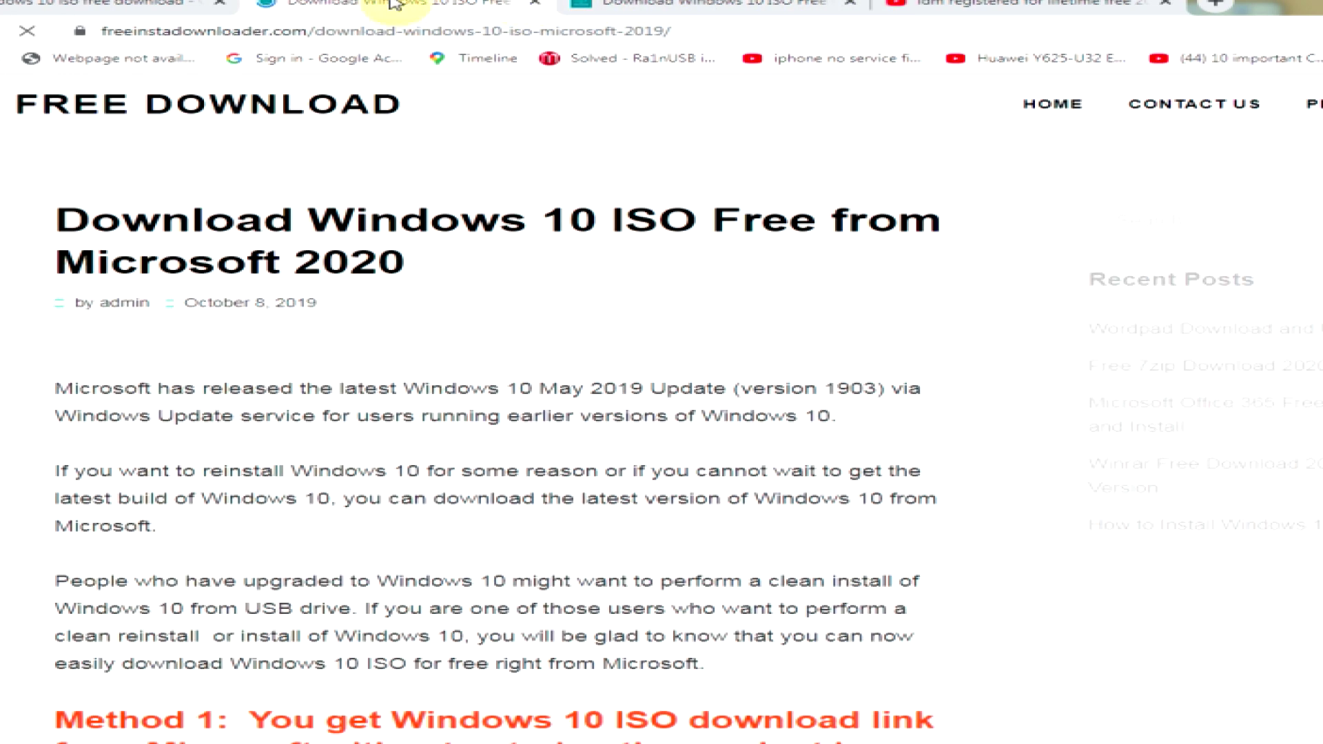
# Read through the article's Method 1 instructions for downloading the Windows 10 ISO with the Media Creation Tool
pyautogui.scroll(-7, 528, 475)
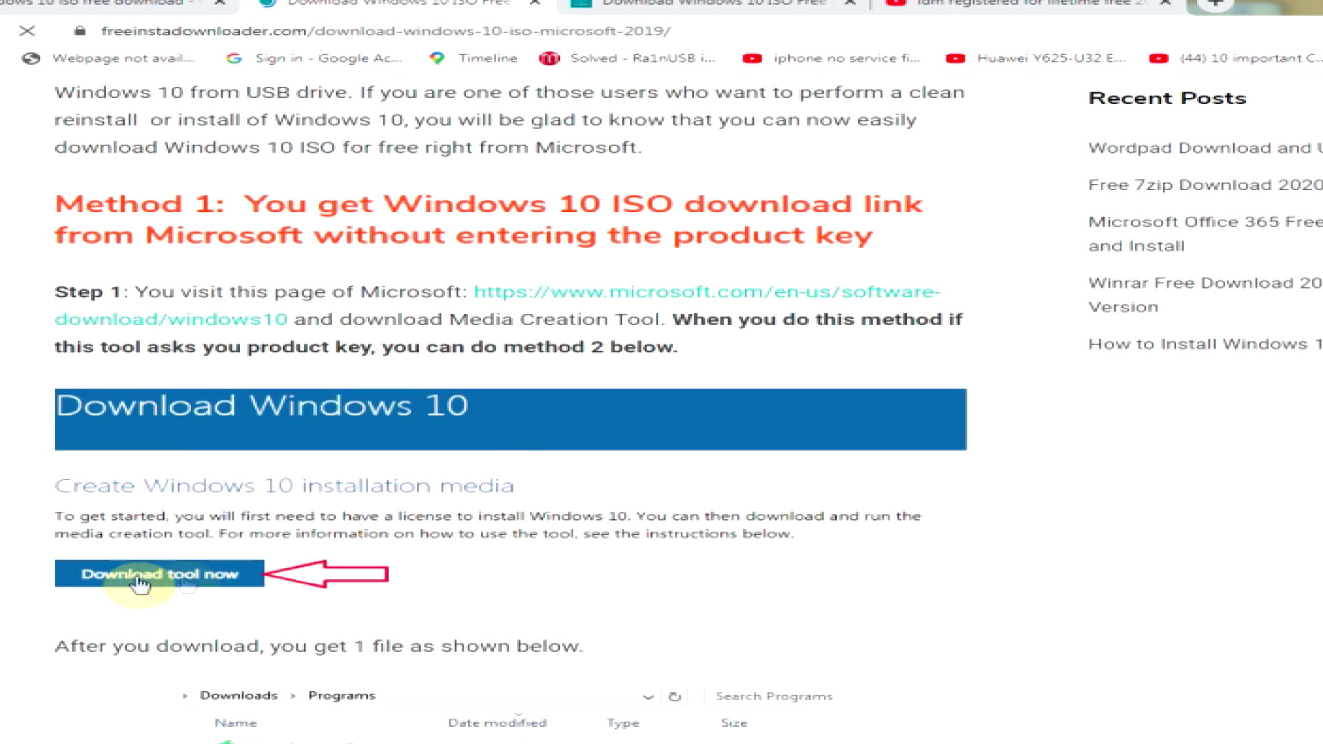
pyautogui.scroll(-11, 354, 568)
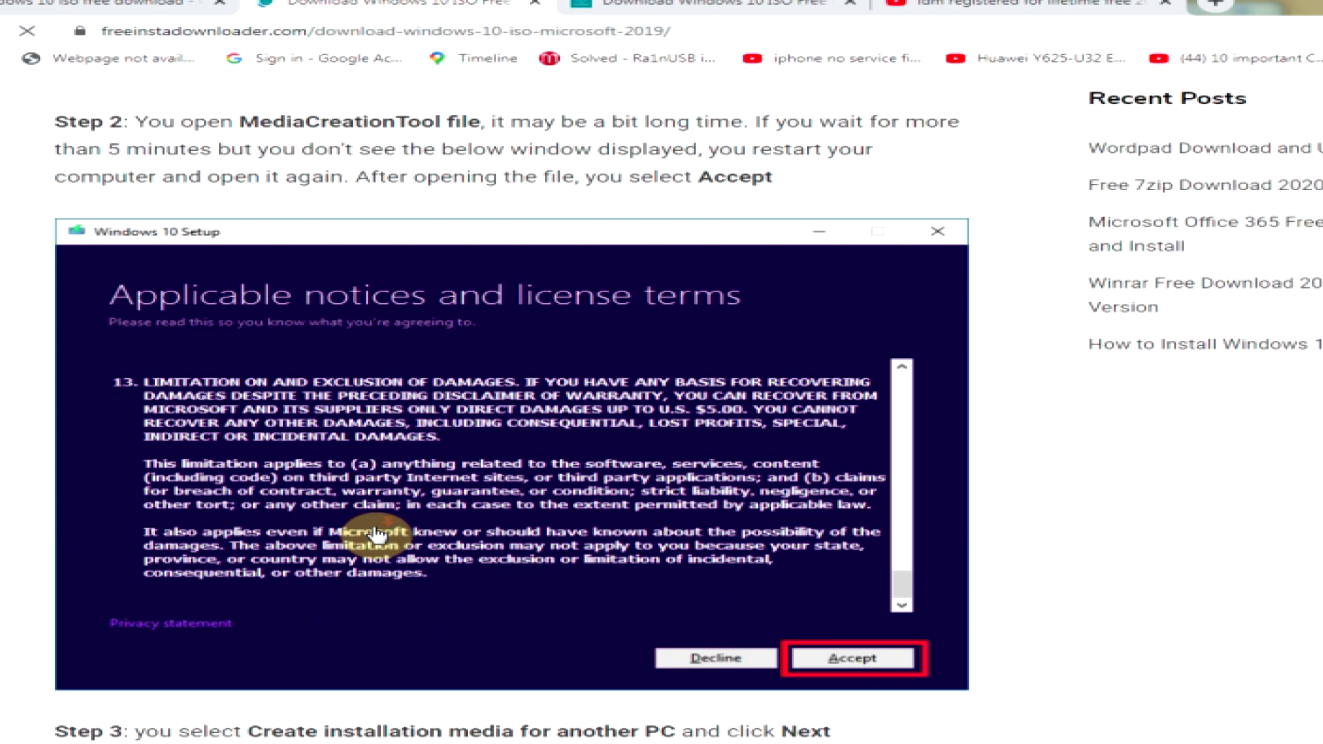
pyautogui.scroll(-15, 376, 535)
pyautogui.scroll(-19, 402, 508)
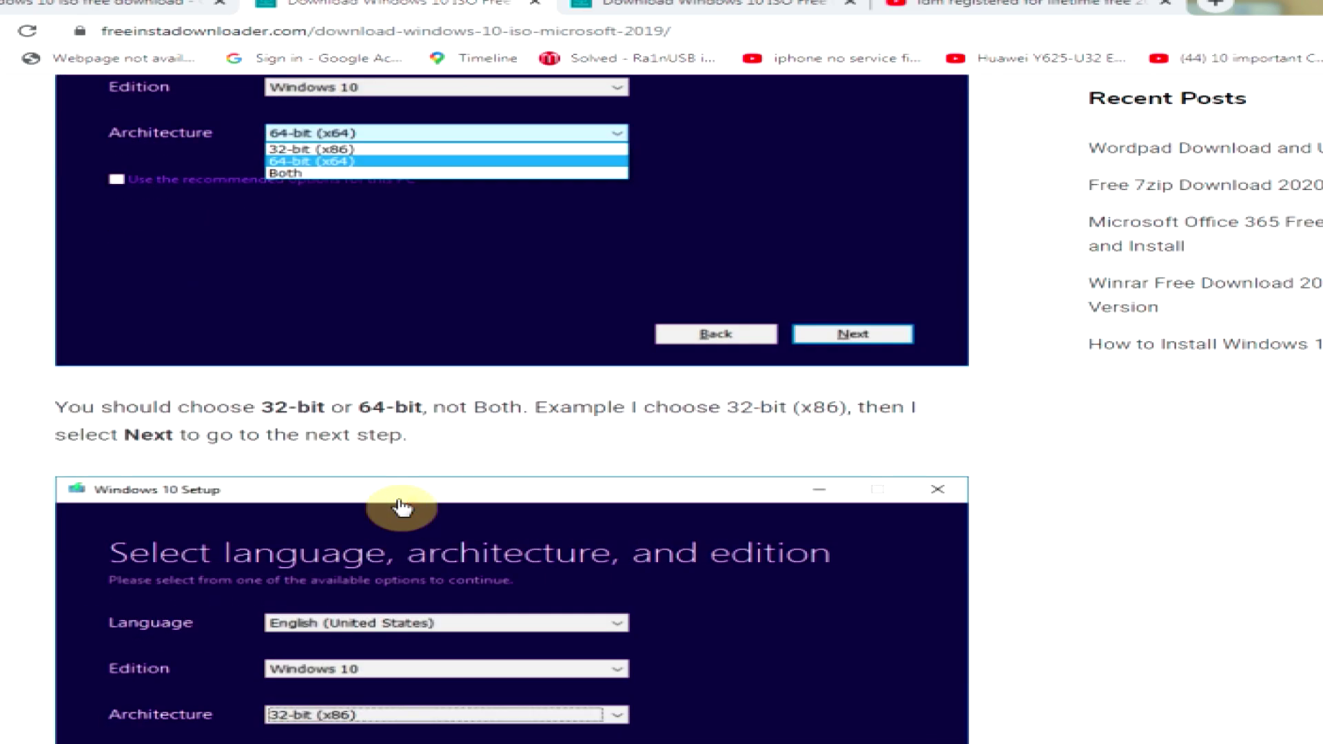
pyautogui.scroll(-19, 401, 508)
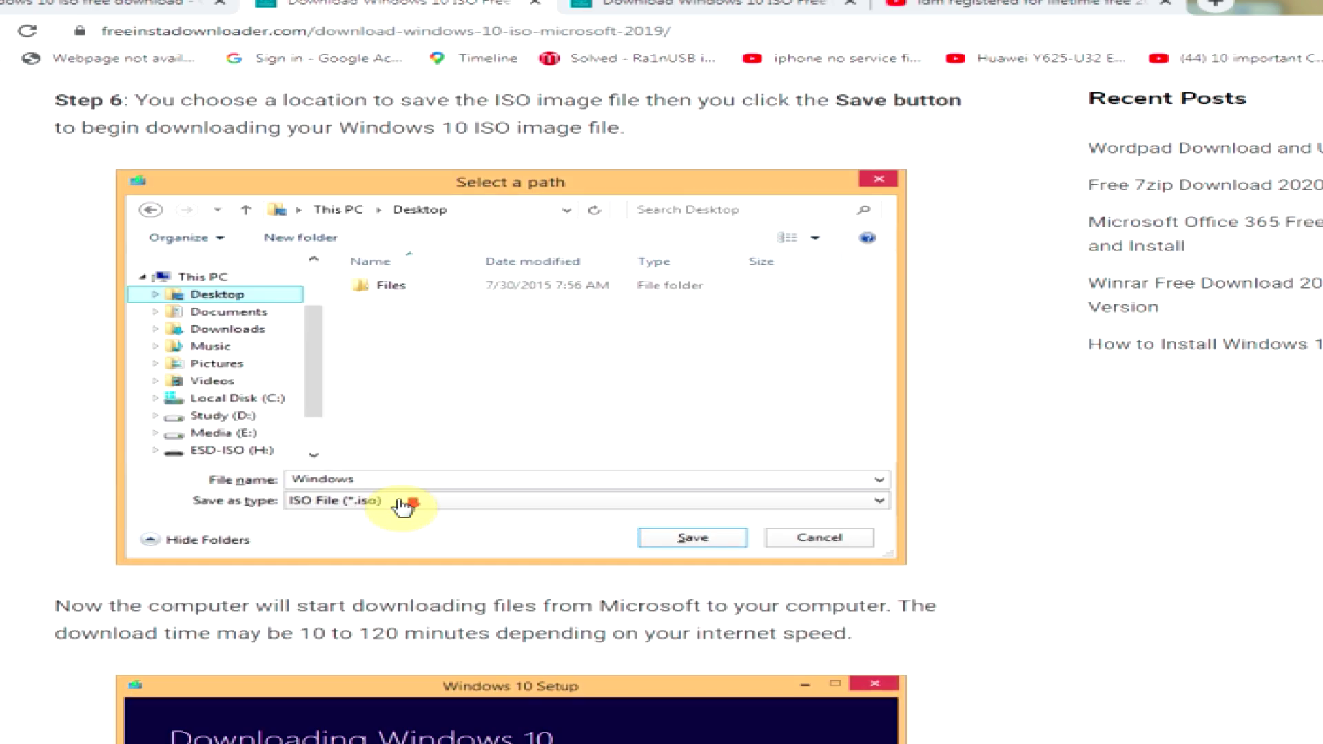
# Open the article's Method 2 link for Windows 10 Pro/Home 64 bit and start downloading Win10_Home_Pro_1909_English_x64.iso from MEGA
pyautogui.scroll(-20, 403, 507)
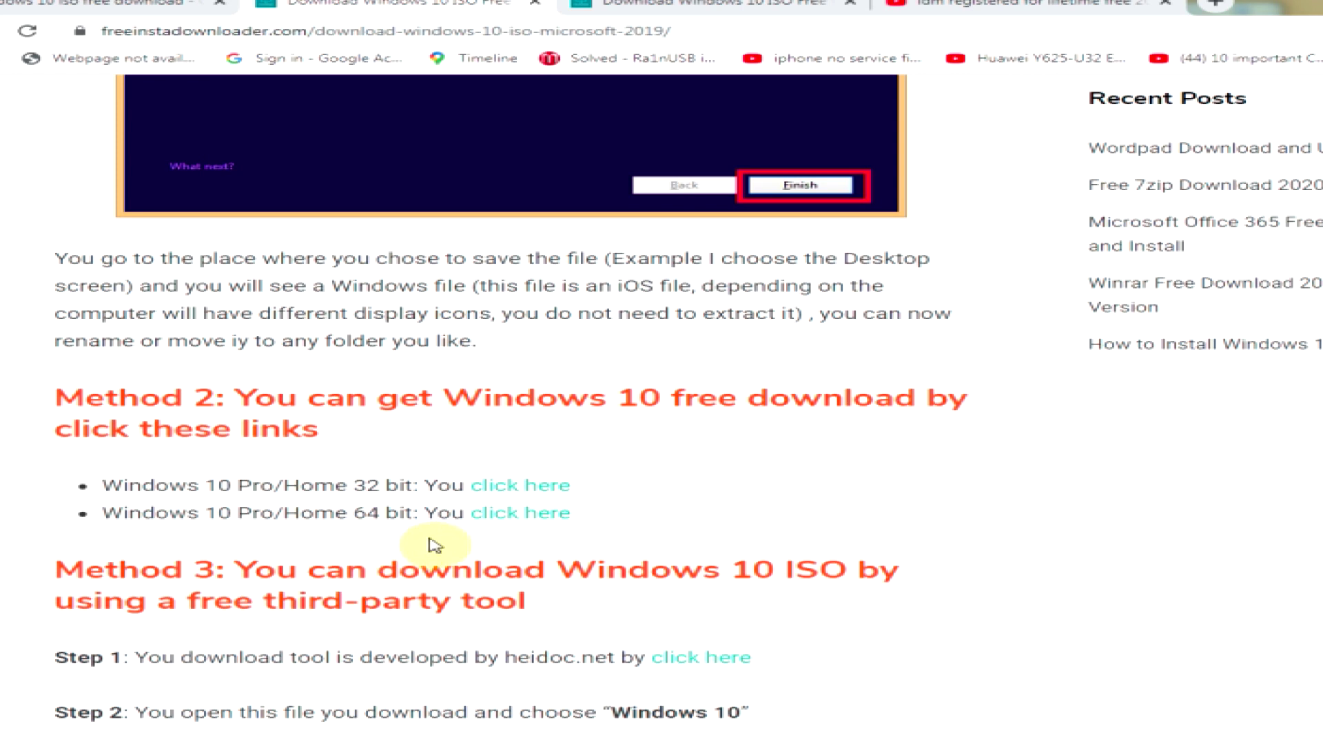
pyautogui.click(513, 519)
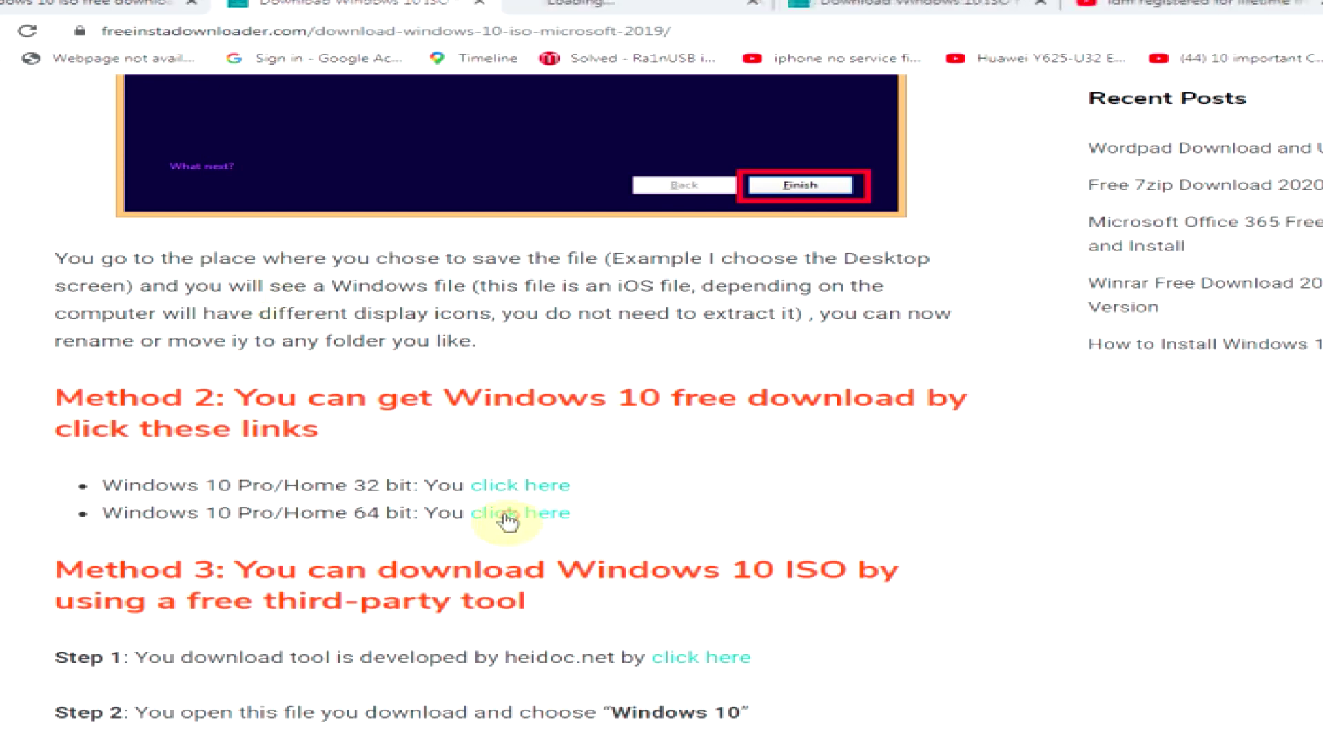
pyautogui.click(586, 6)
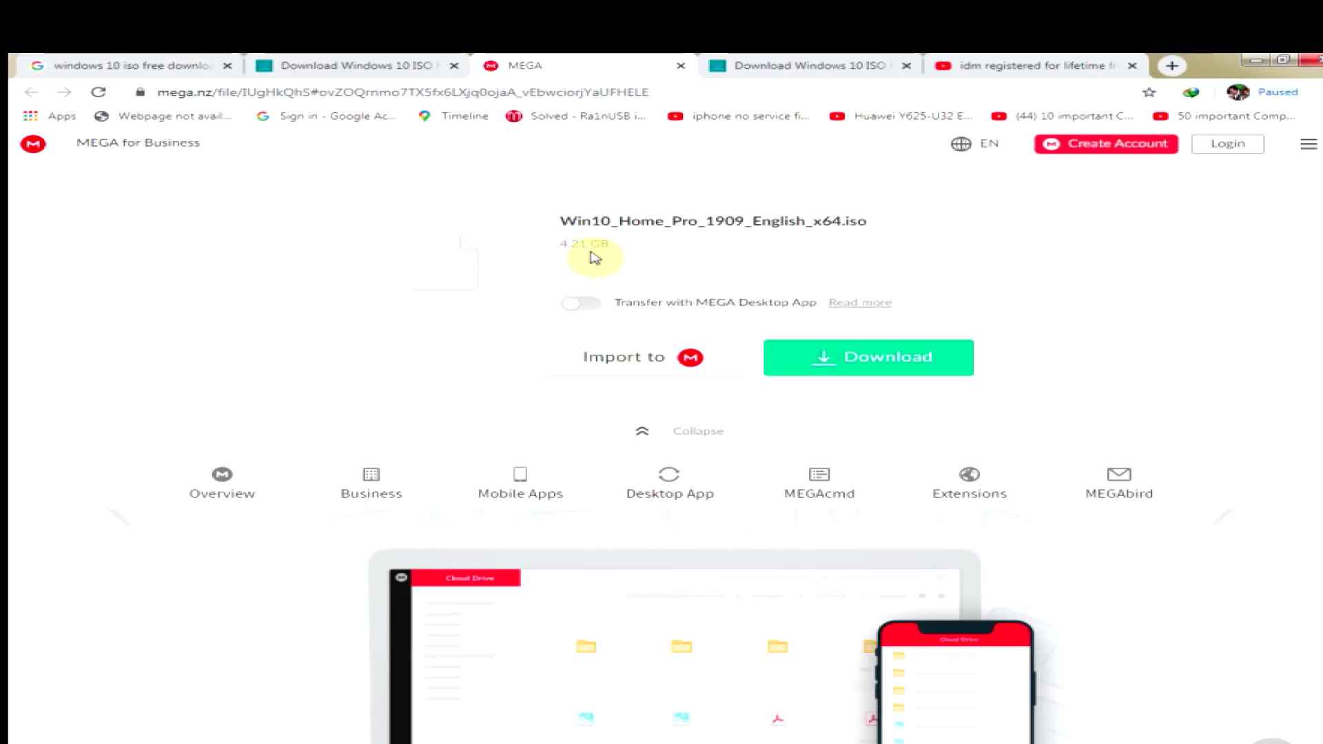
pyautogui.click(848, 368)
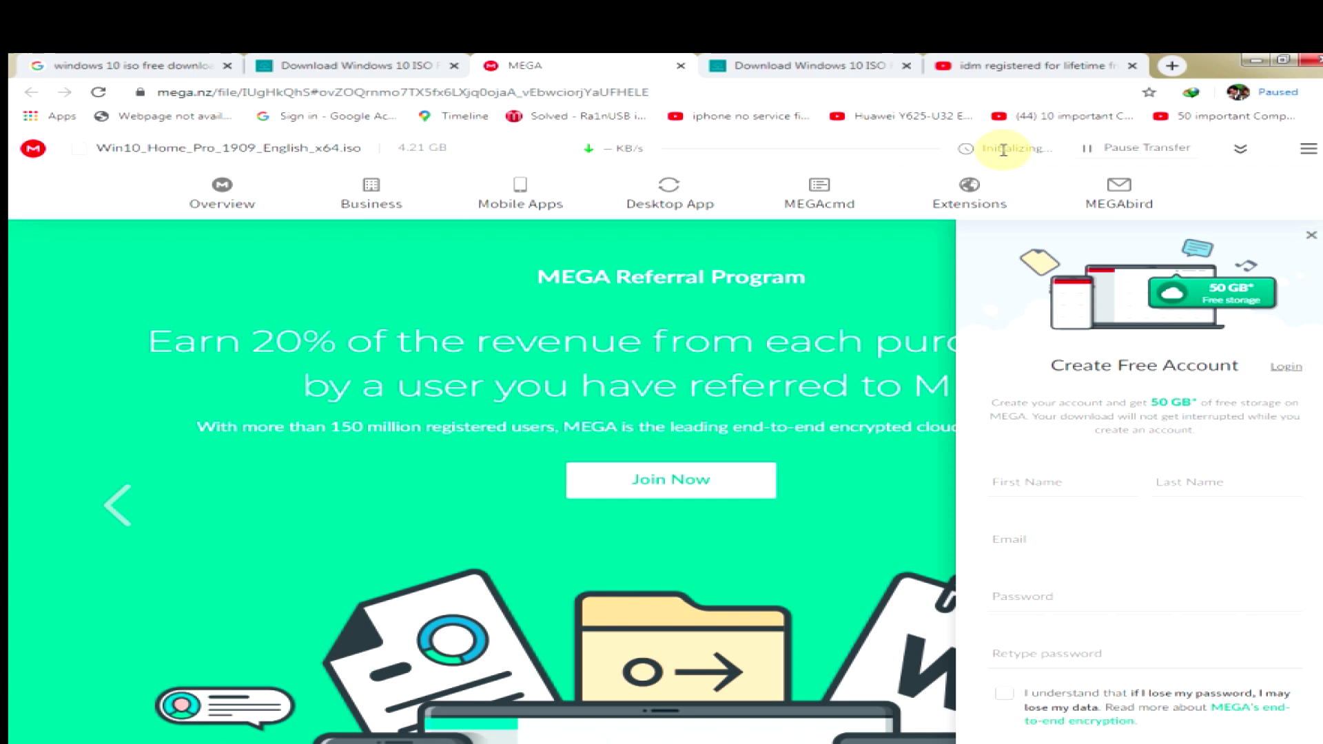
pyautogui.click(688, 95)
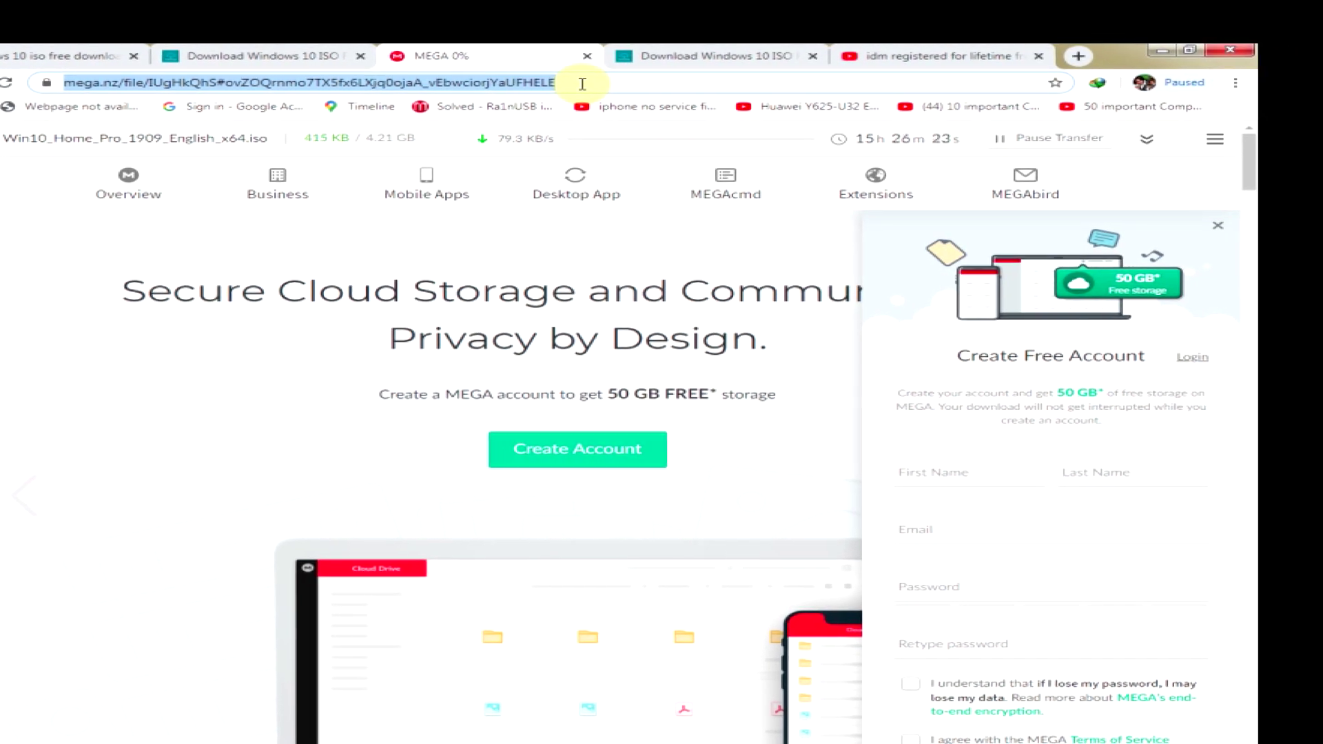
pyautogui.click(329, 108)
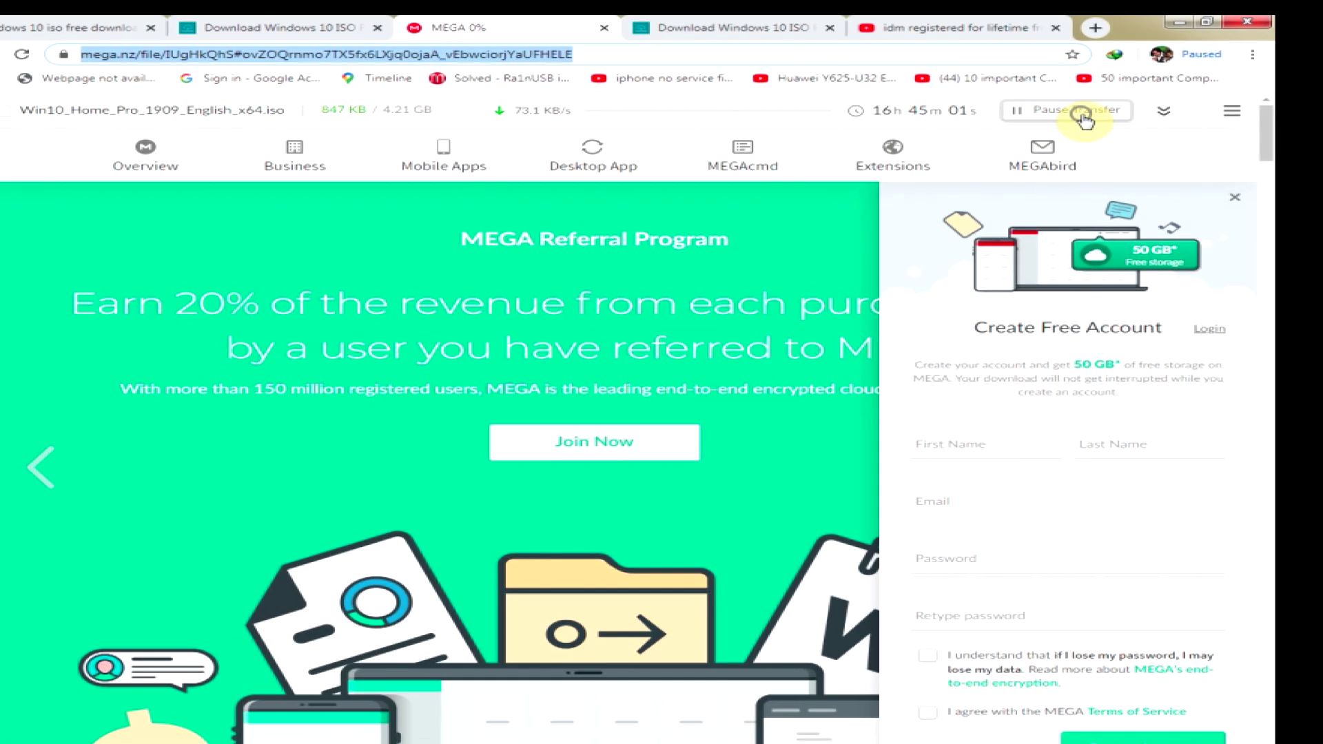
pyautogui.rightClick(886, 140)
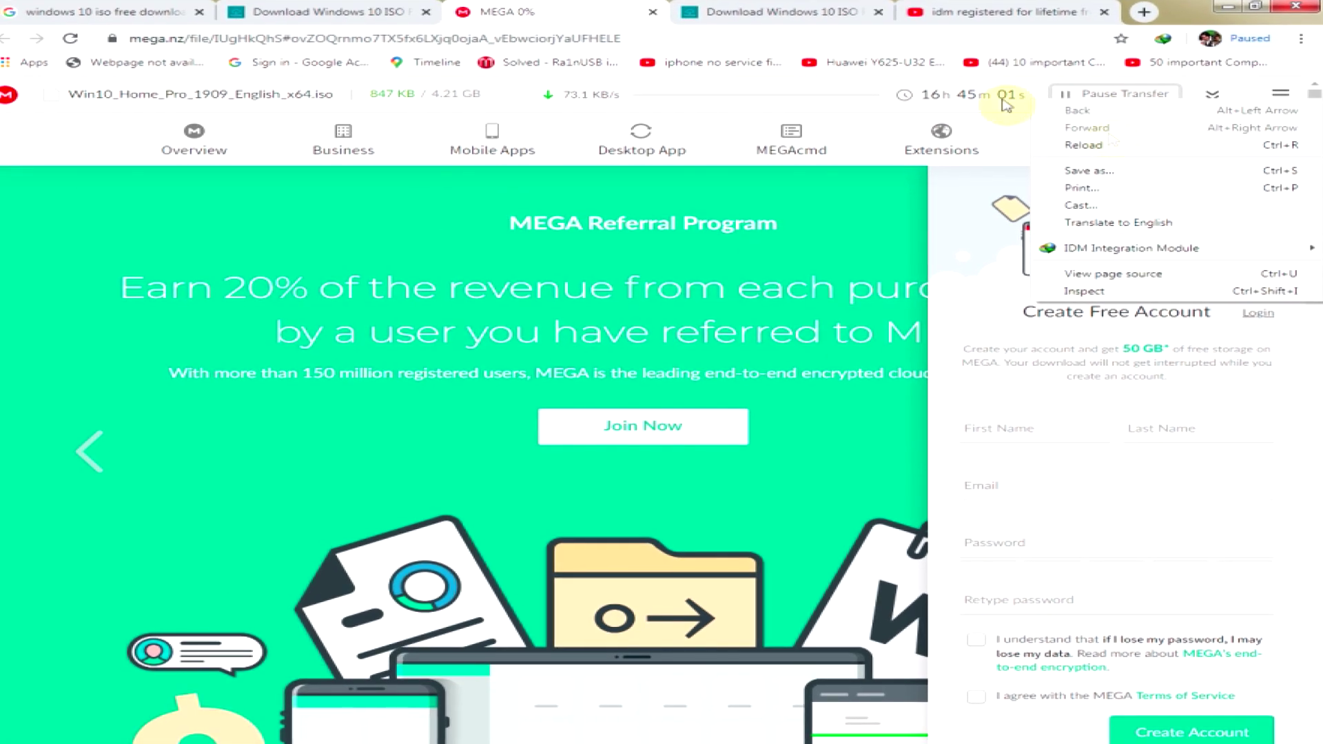
pyautogui.click(1005, 102)
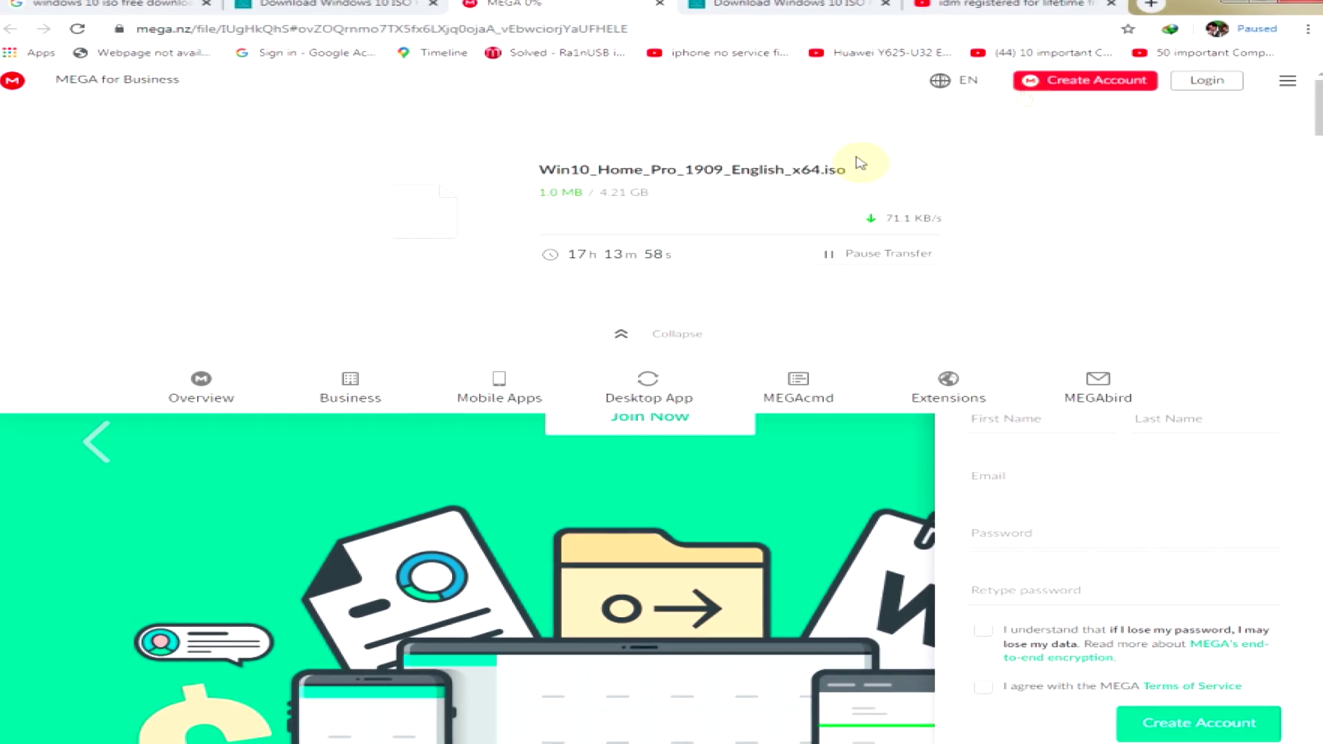
# Pause the ISO transfer, leave the MEGA page and return to the Windows 10 ISO download article
pyautogui.click(893, 255)
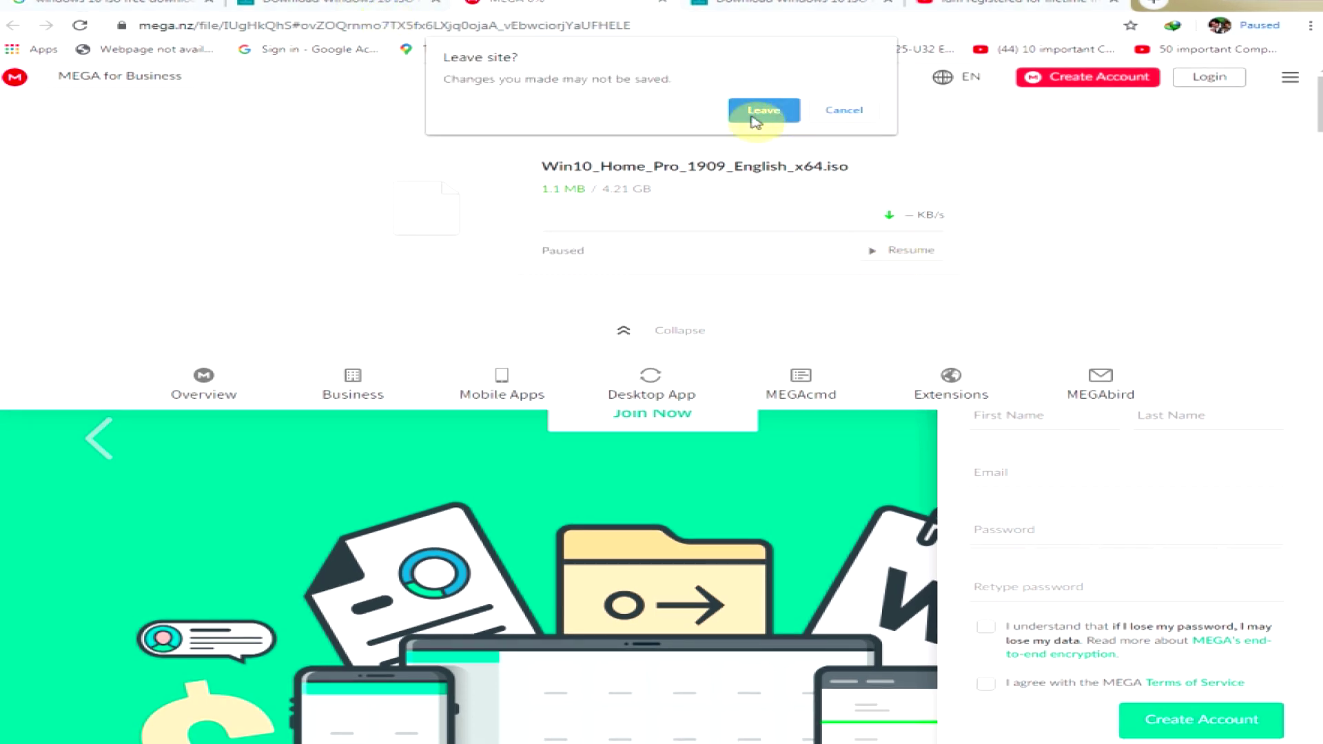
pyautogui.click(757, 111)
pyautogui.click(380, 7)
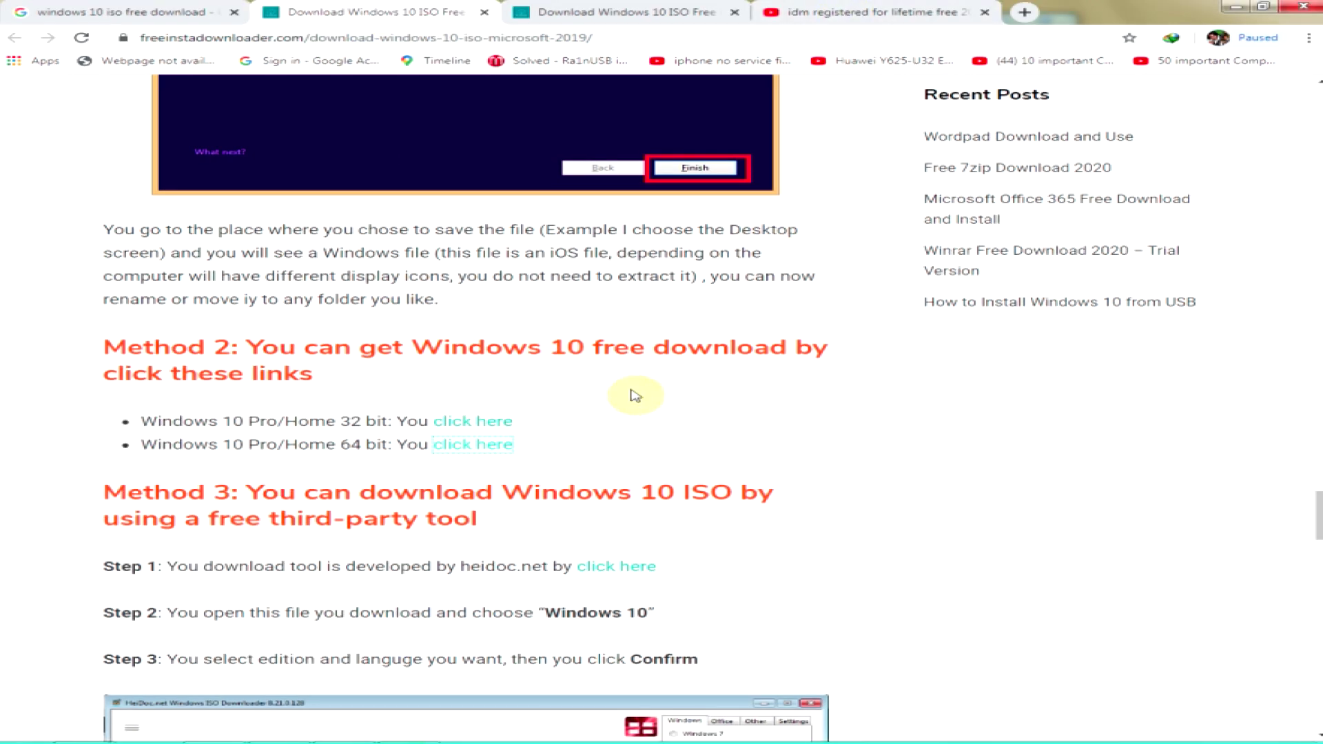
pyautogui.scroll(5, 636, 396)
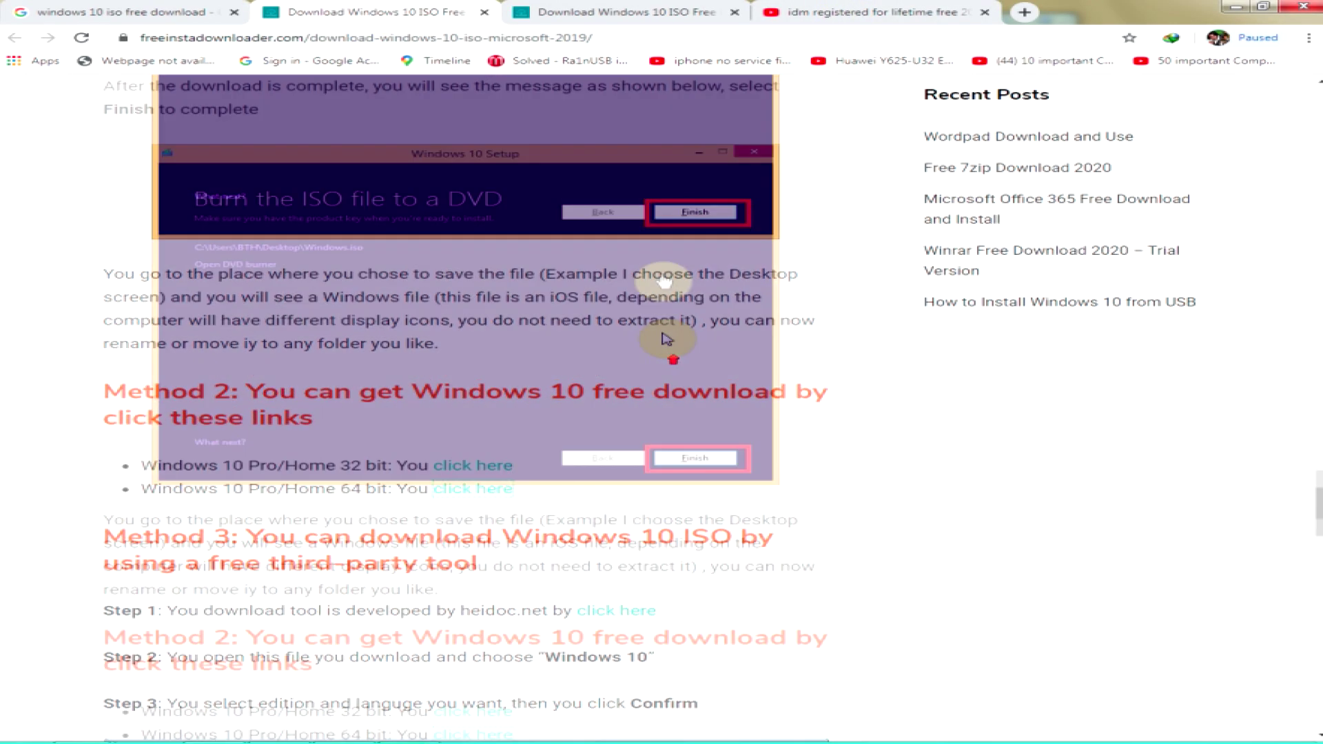
# Switch to the YouTube search results and open the video "idm registered for lifetime free 2020 (100 % guarantee)"
pyautogui.click(805, 16)
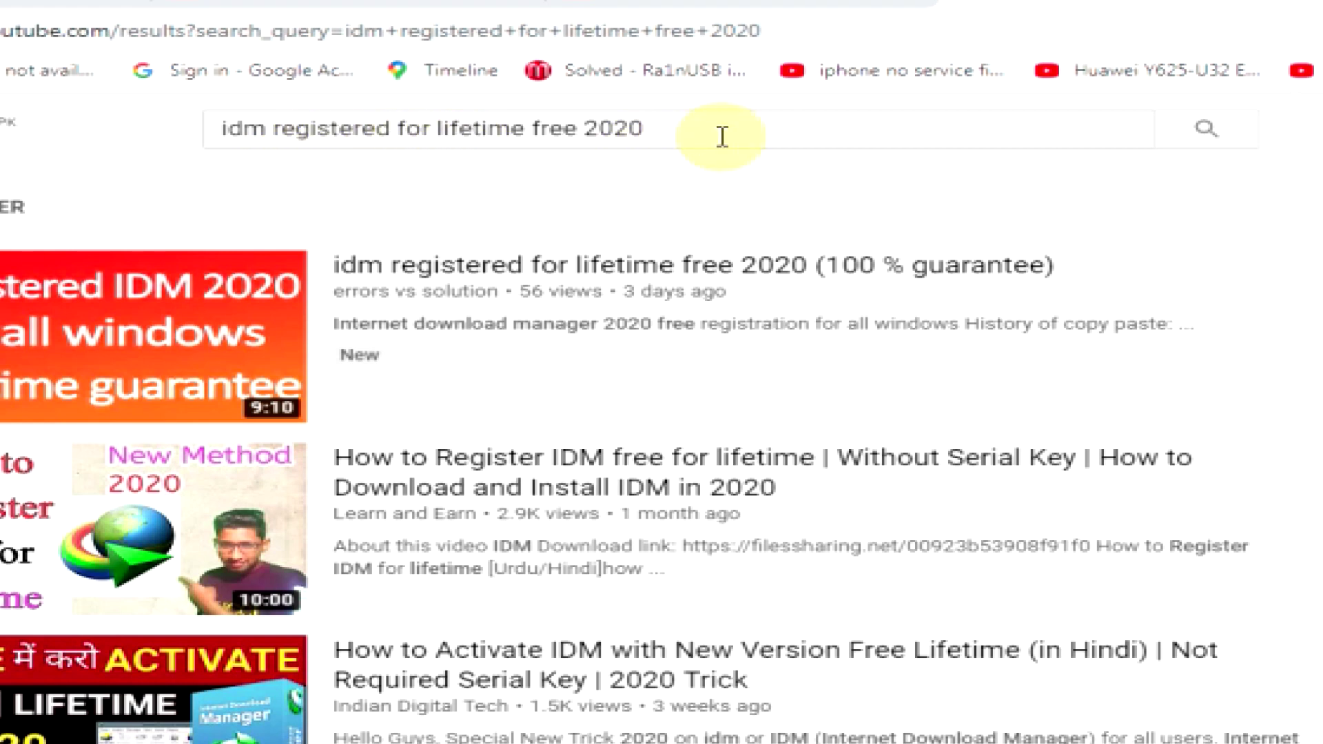
pyautogui.moveTo(127, 292)
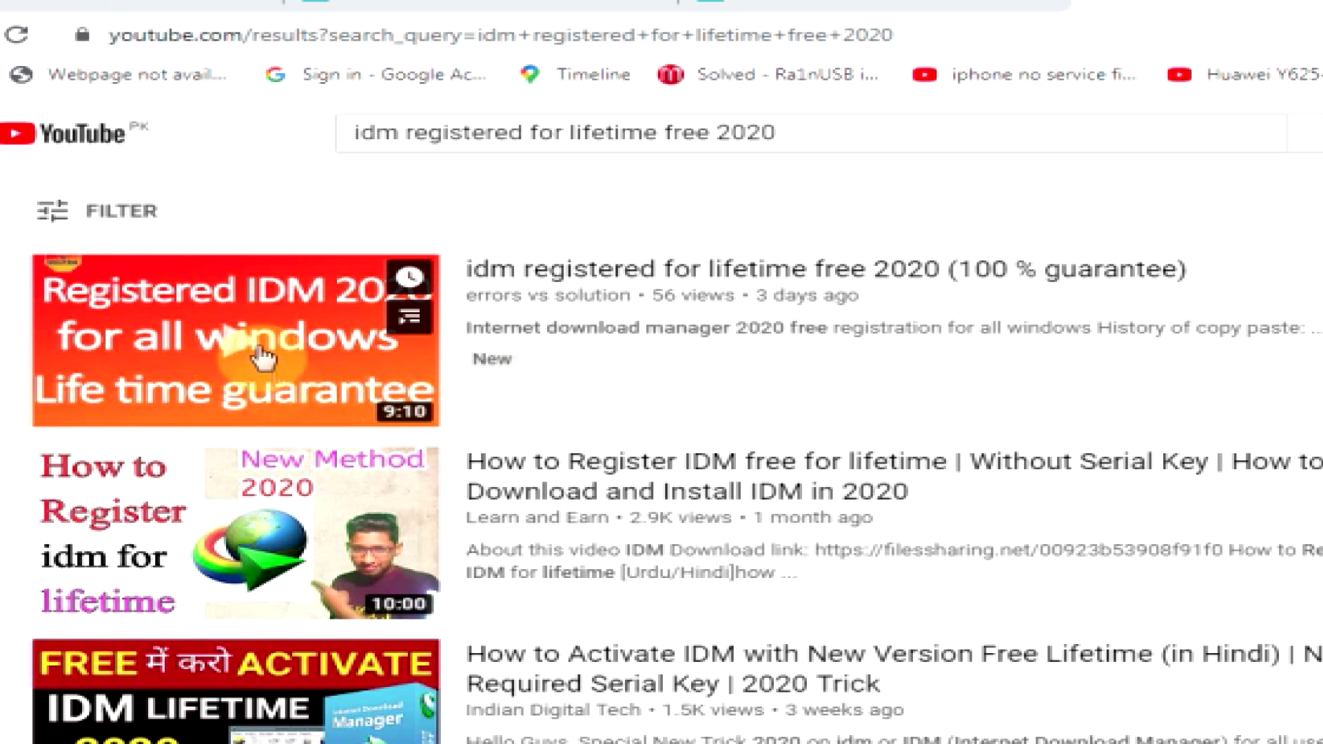
pyautogui.click(234, 350)
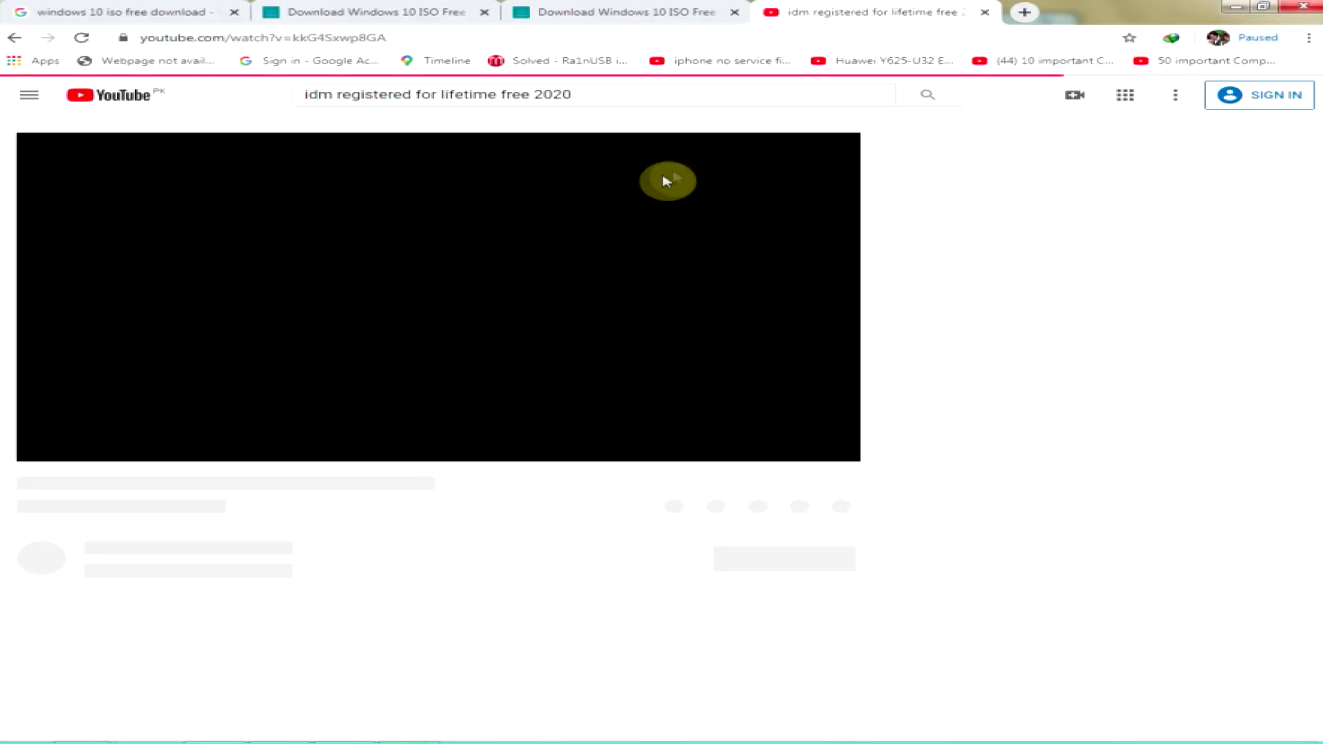